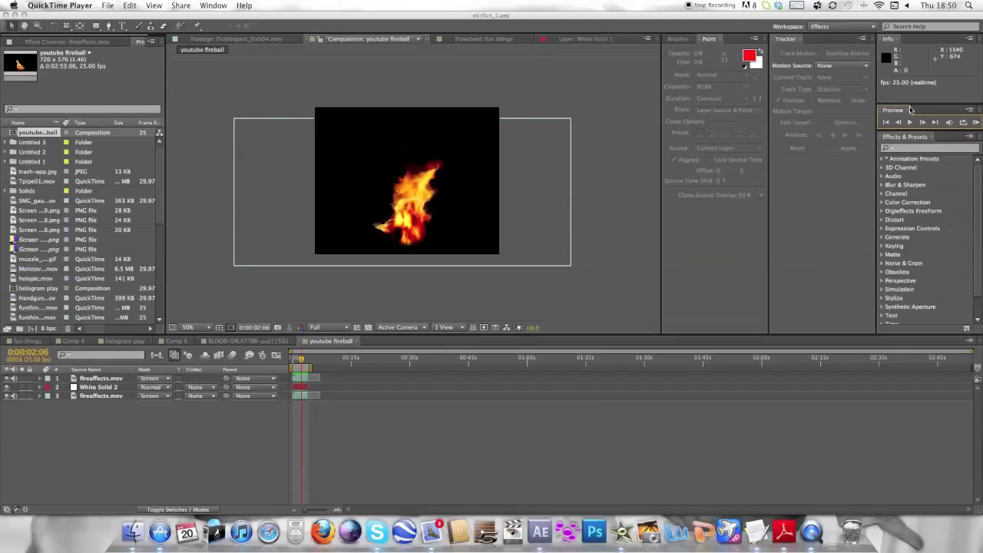
# - Bring After Effects forward and preview the fire composition
pyautogui.click(910, 122)
pyautogui.click(910, 123)
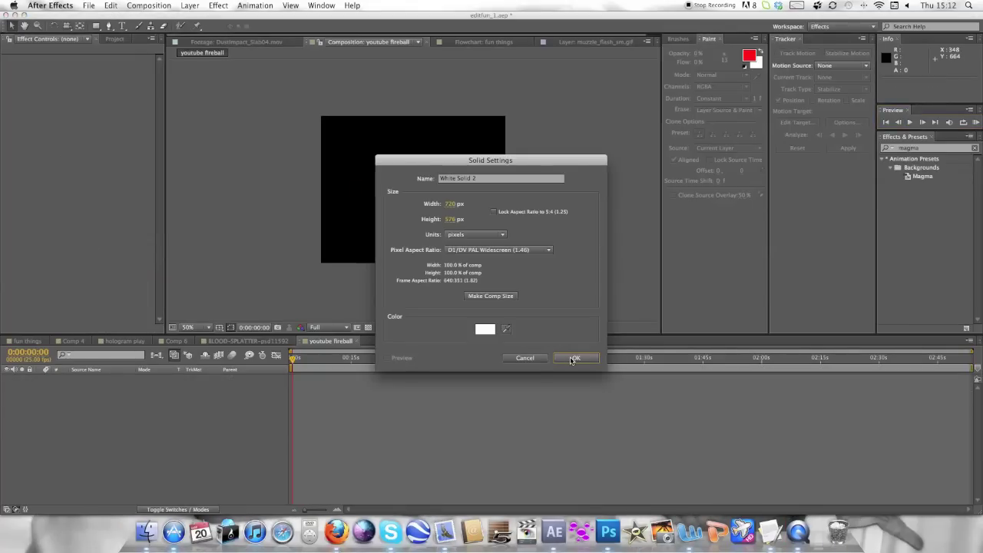
# - Create the 720 × 576 white solid and mask it with an ellipse in the comp centre
pyautogui.click(574, 359)
pyautogui.press('q')
pyautogui.moveTo(386, 159); pyautogui.dragTo(435, 204)
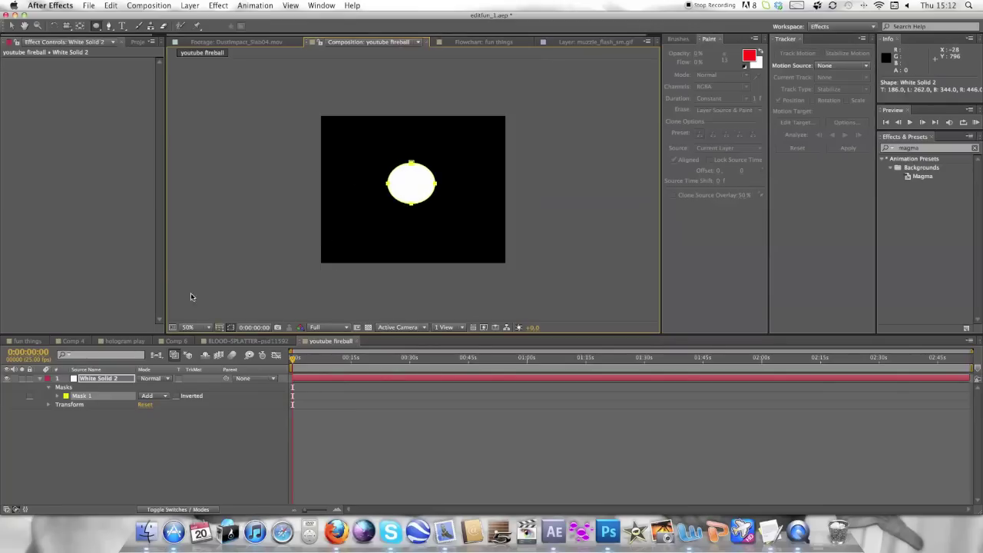
pyautogui.click(46, 386)
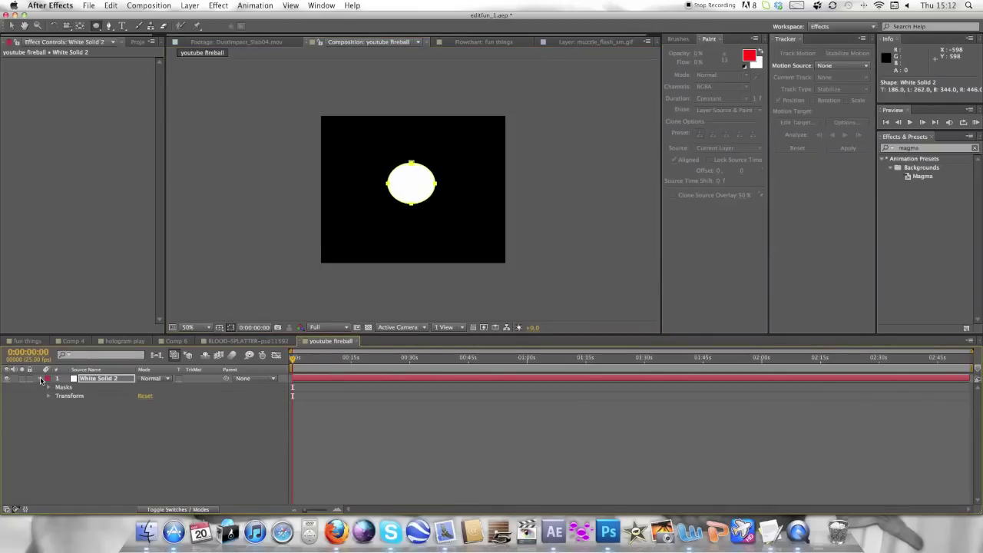
pyautogui.click(42, 378)
# - Apply Turbulent Noise from Noise & Grain to the white ellipse
pyautogui.click(12, 25)
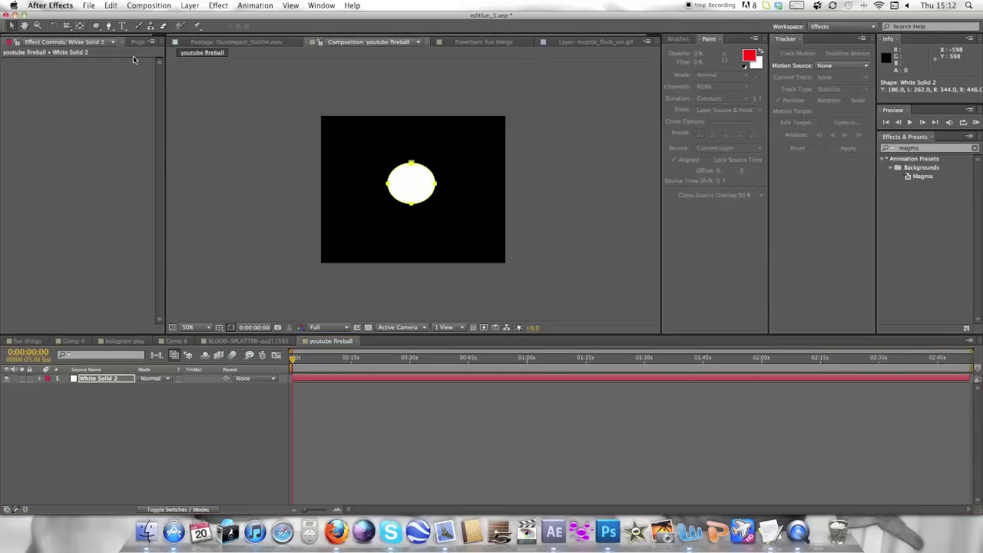
pyautogui.click(218, 5)
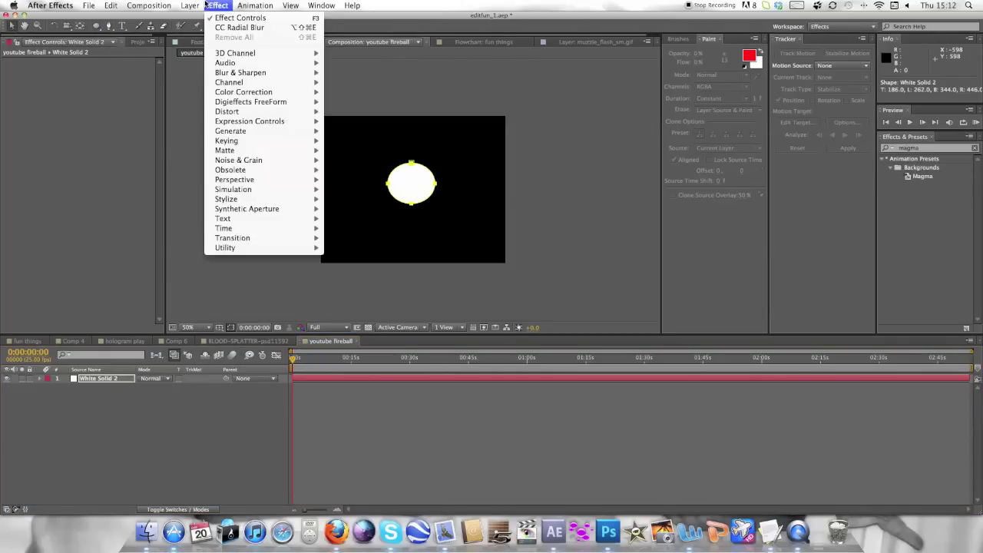
pyautogui.moveTo(261, 160)
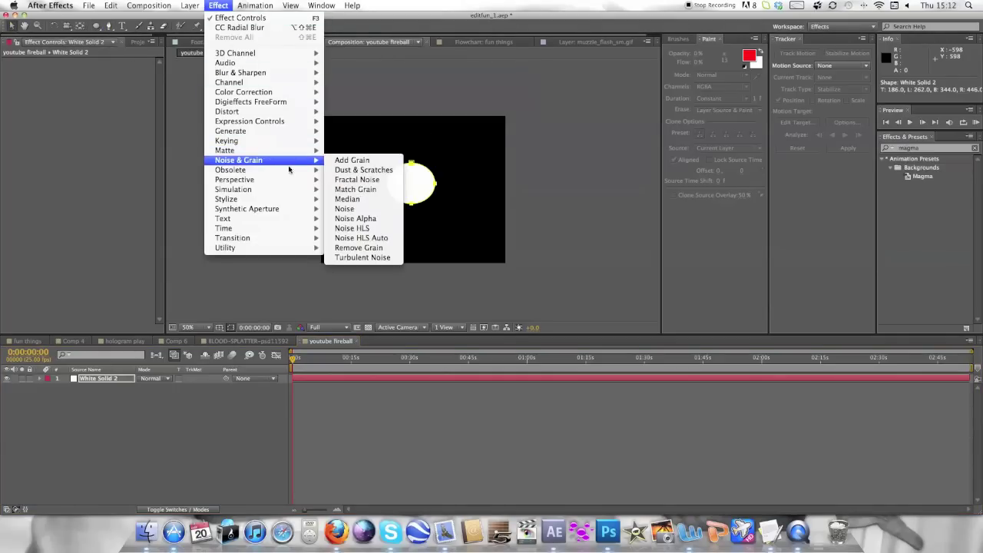
pyautogui.click(357, 257)
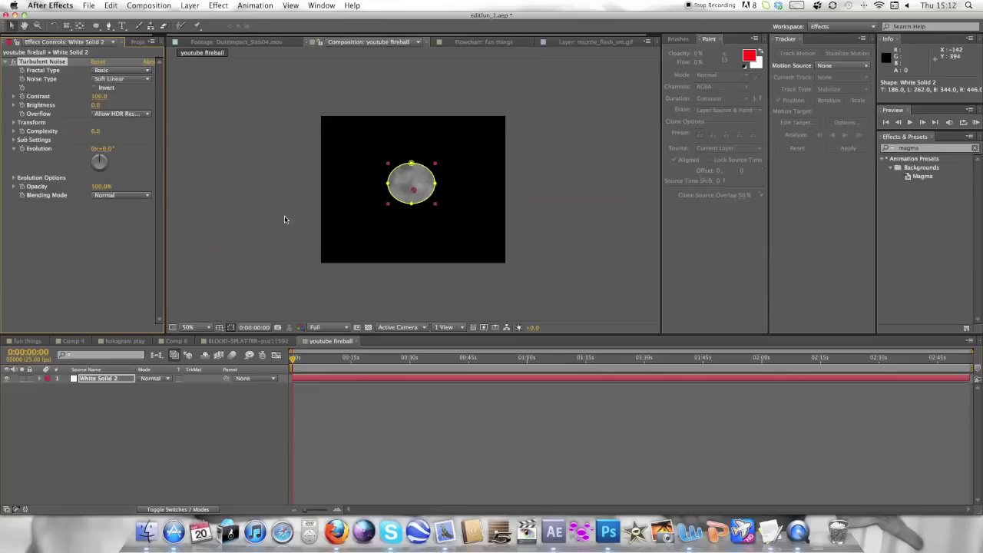
# - Set Turbulent Noise's Noise Type to Linear and Fractal Type to Subscale
pyautogui.click(117, 71)
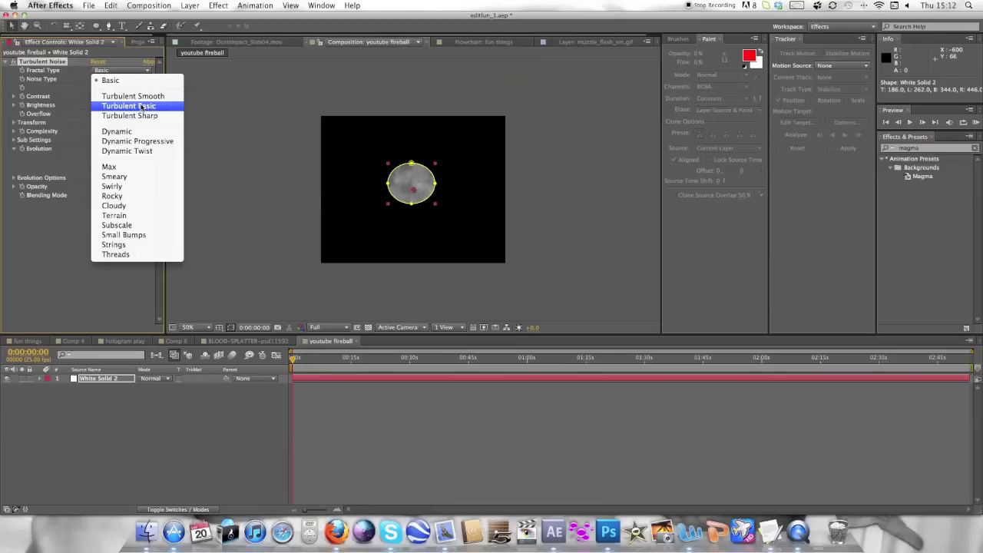
pyautogui.click(73, 121)
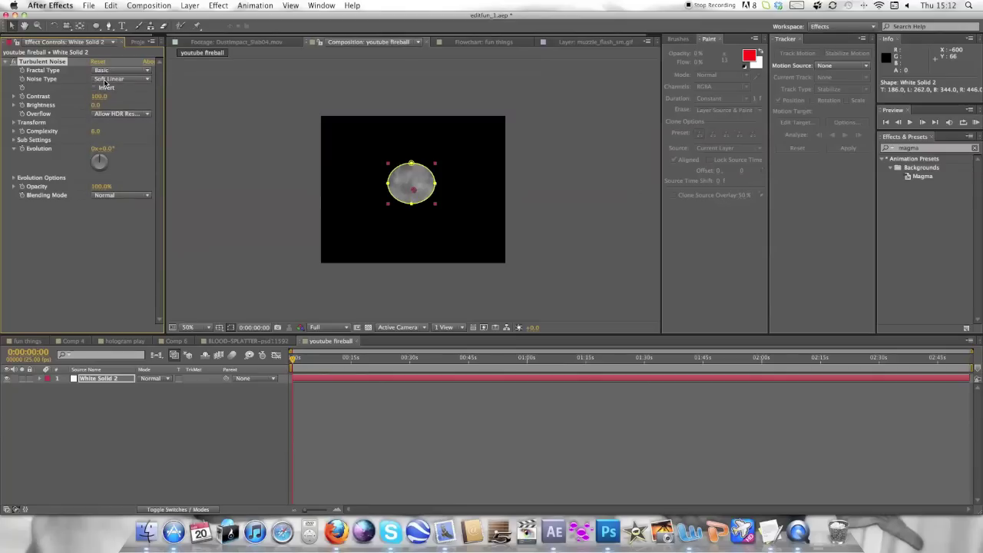
pyautogui.click(105, 81)
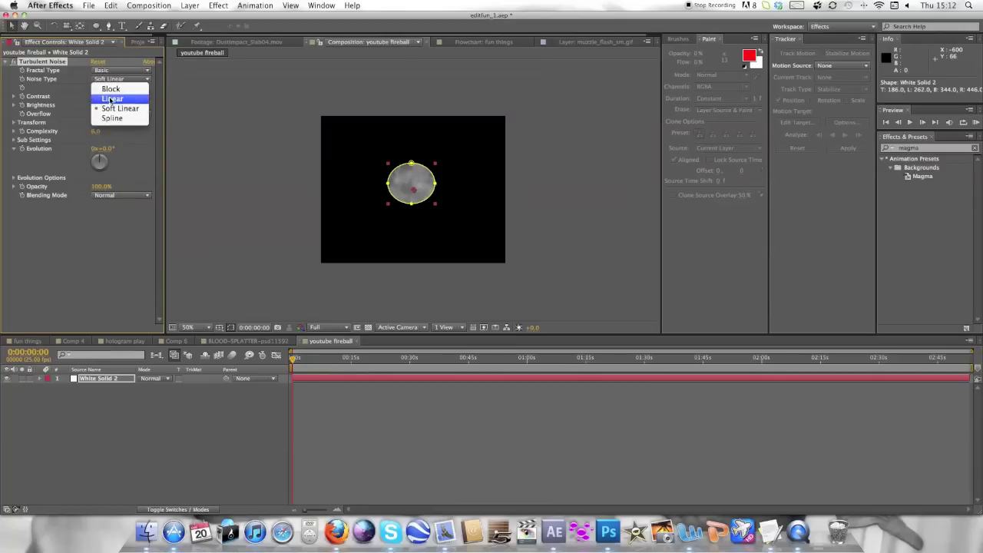
pyautogui.click(106, 110)
pyautogui.click(111, 82)
pyautogui.click(111, 90)
pyautogui.click(115, 71)
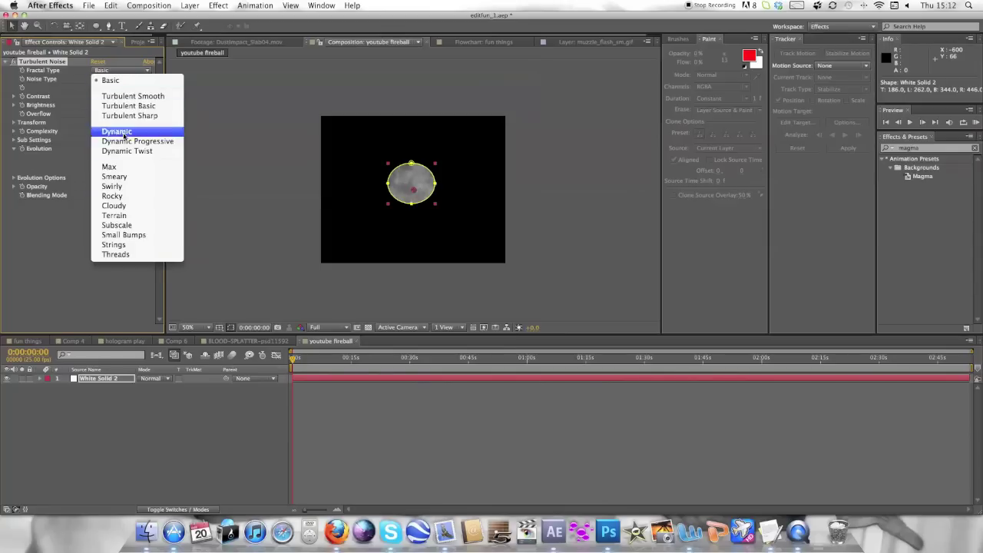
pyautogui.click(137, 206)
pyautogui.click(107, 71)
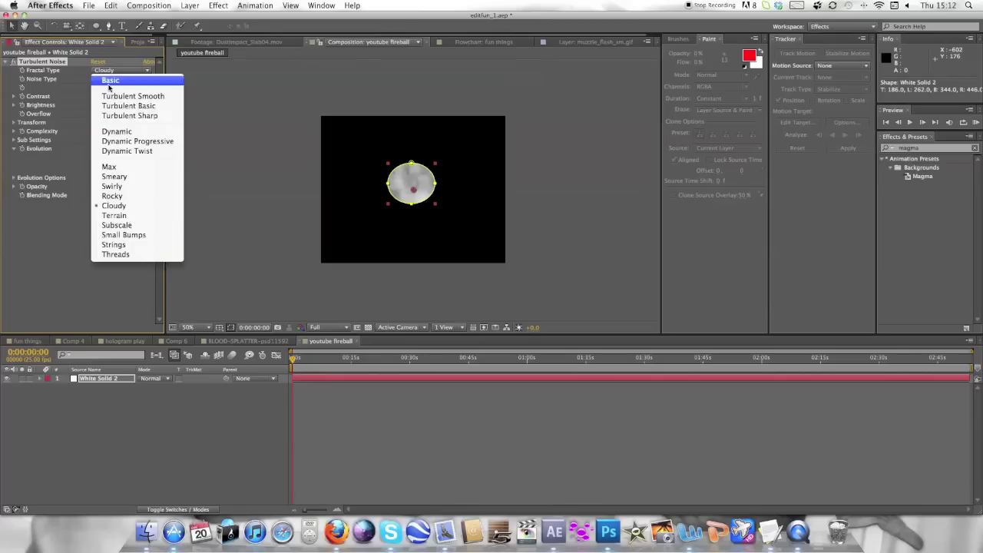
pyautogui.click(139, 225)
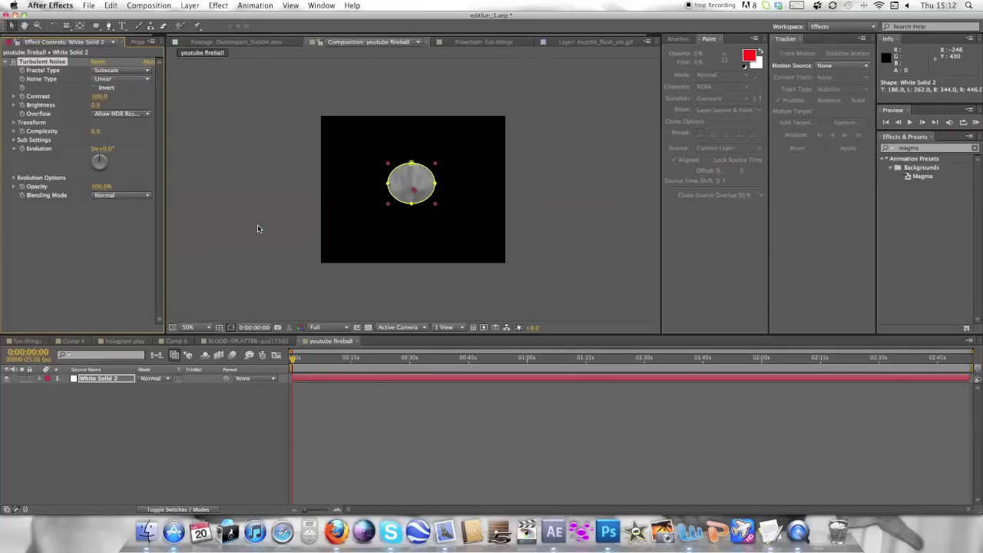
# - Apply the Magma preset to White Solid 2
pyautogui.click(922, 177)
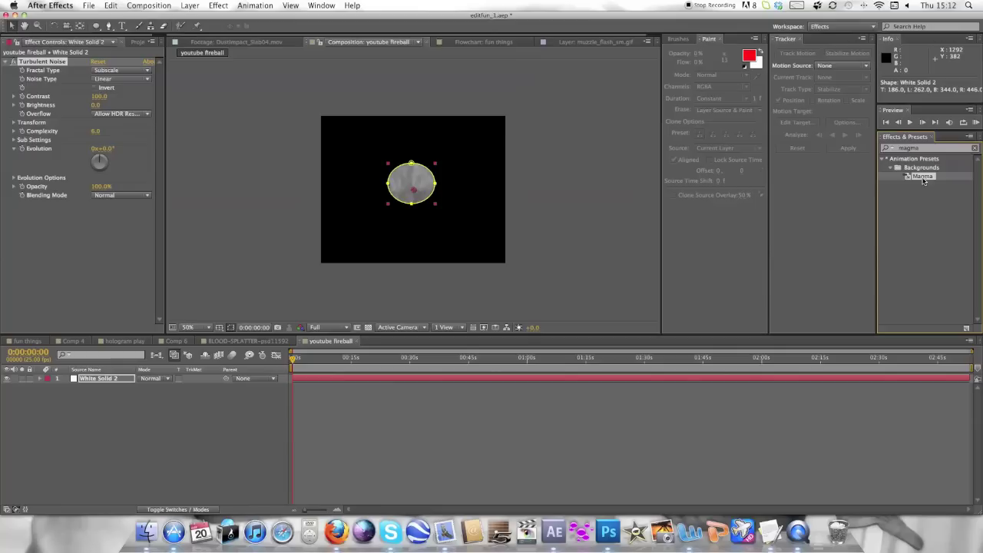
pyautogui.moveTo(924, 180); pyautogui.dragTo(566, 377)
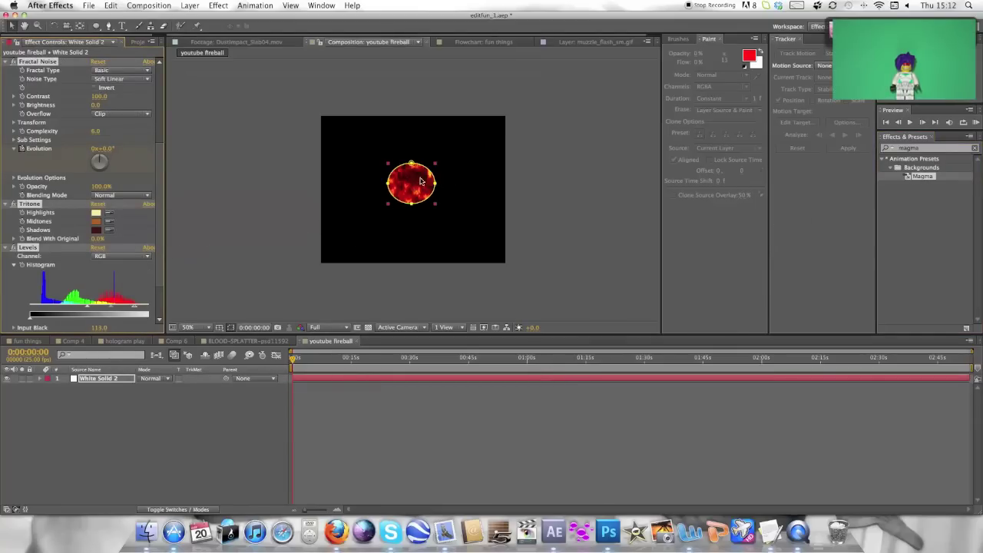
pyautogui.click(530, 289)
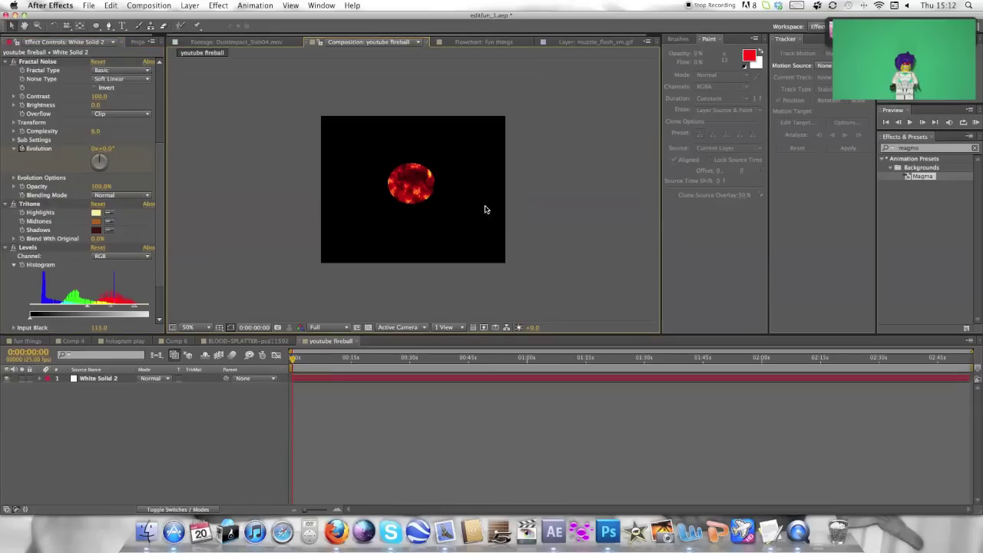
pyautogui.click(411, 195)
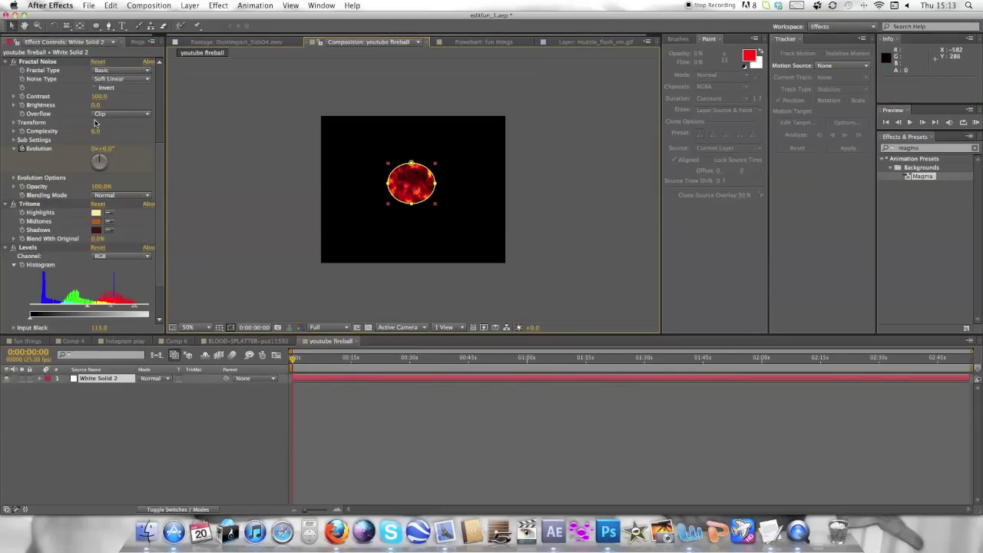
# - Raise the Fractal Noise contrast to 141 and collapse the Levels effect
pyautogui.click(100, 96)
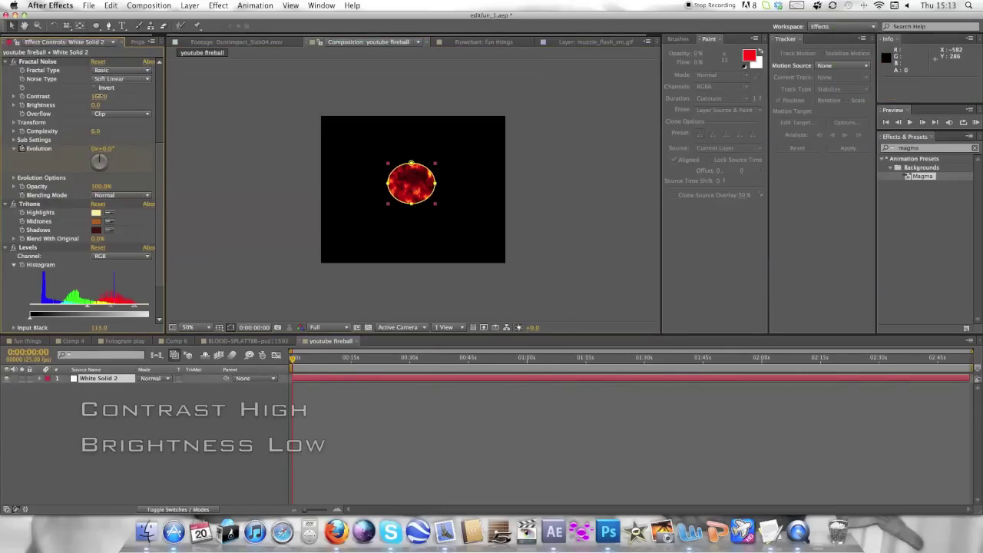
pyautogui.moveTo(100, 96)
pyautogui.mouseDown()
pyautogui.moveTo(123, 100)
pyautogui.moveTo(82, 105)
pyautogui.moveTo(108, 100)
pyautogui.mouseUp()
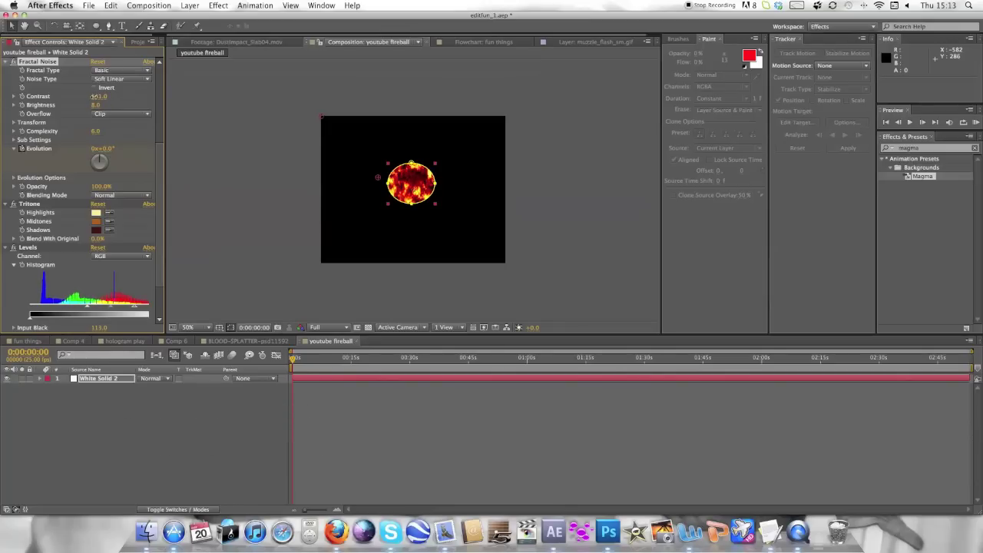
pyautogui.scroll(-3, 90, 256)
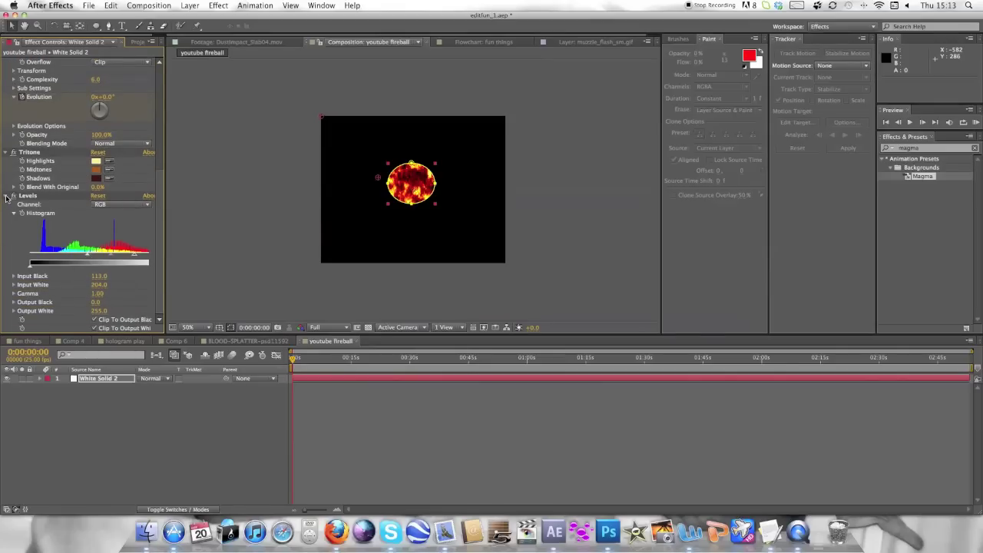
pyautogui.click(6, 197)
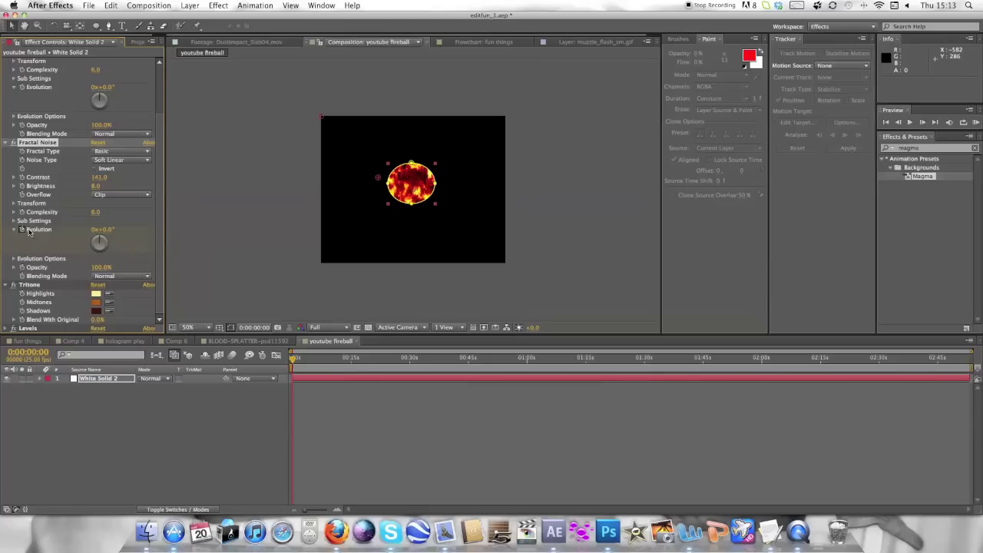
pyautogui.click(262, 358)
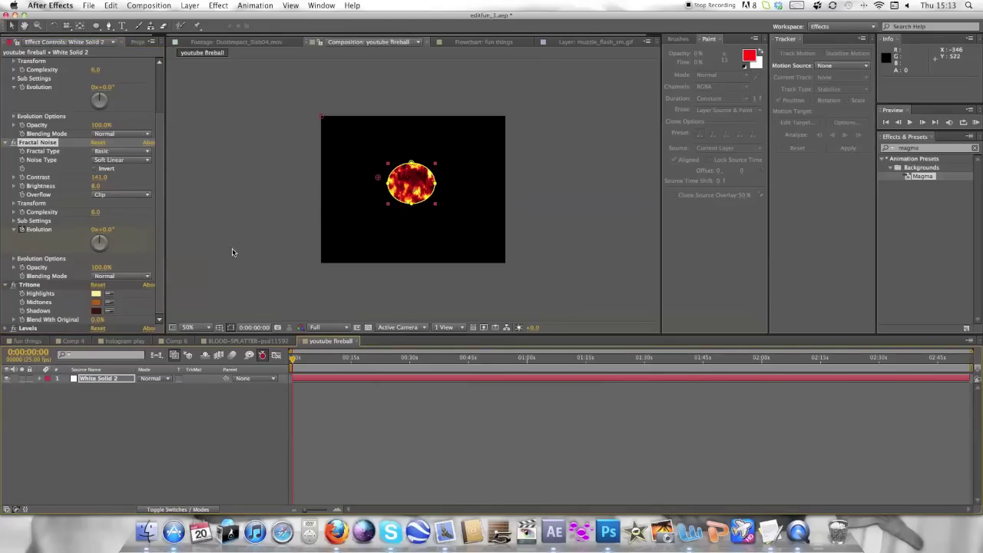
# - Invert both noise effects and set Fractal Noise Evolution to 2x+221° at about 6 seconds
pyautogui.scroll(2, 87, 210)
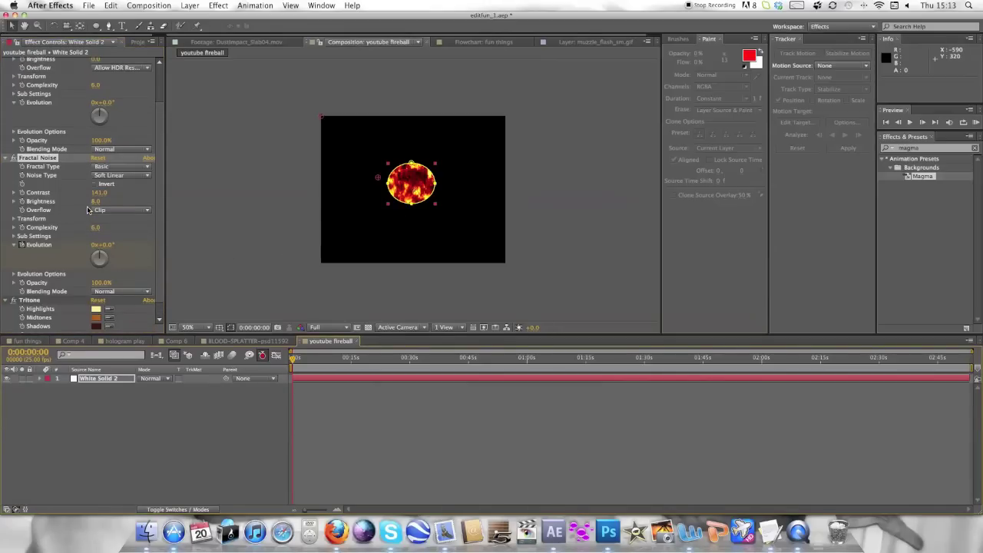
pyautogui.scroll(5, 87, 210)
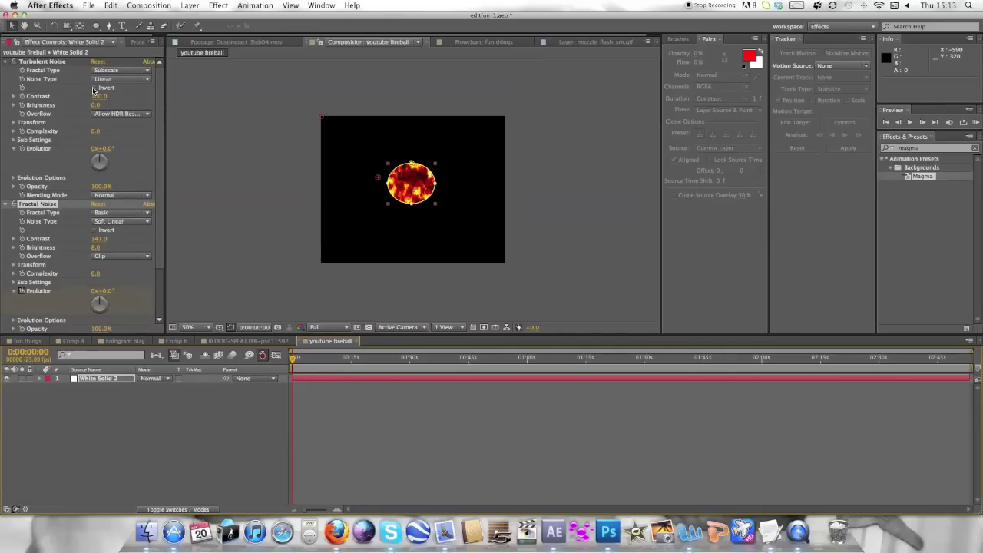
pyautogui.click(93, 88)
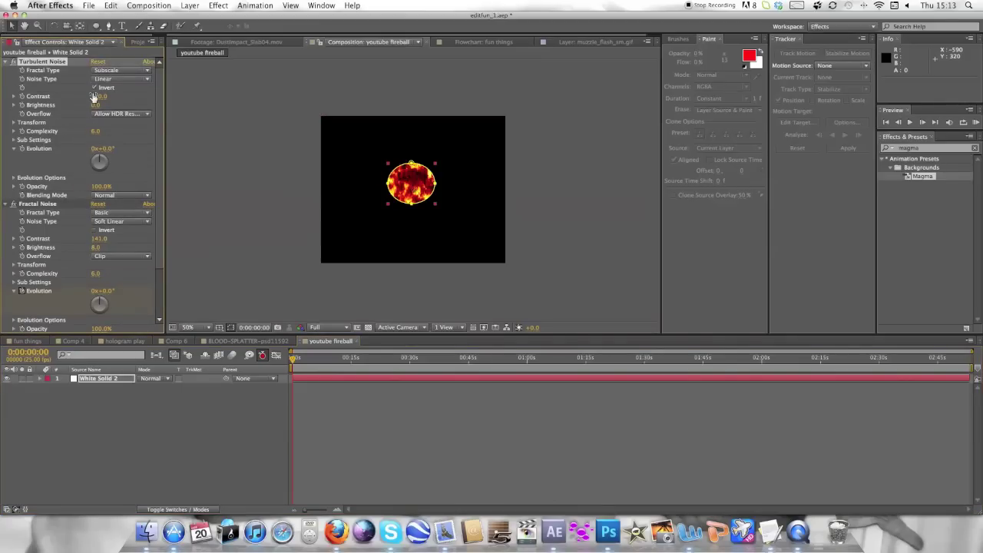
pyautogui.scroll(-4, 99, 125)
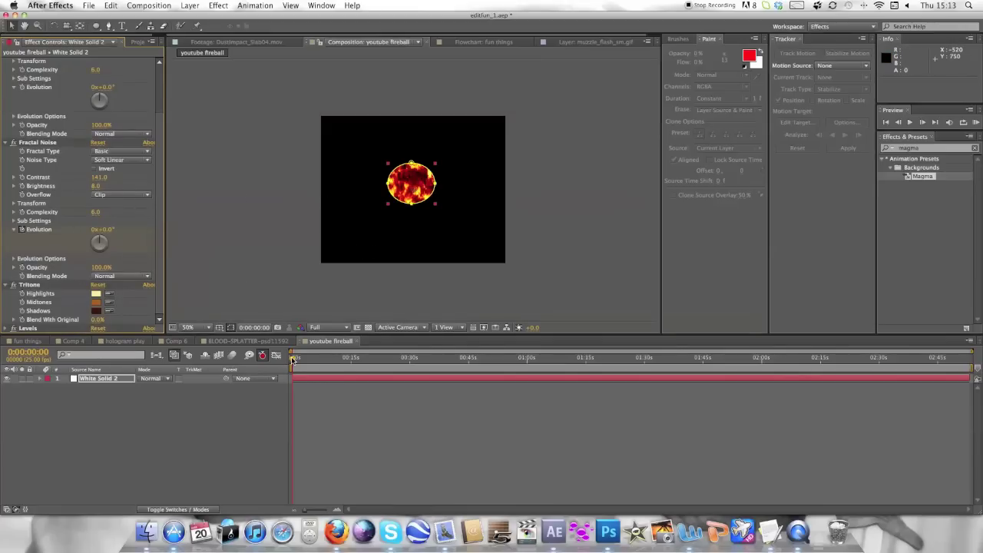
pyautogui.moveTo(291, 359); pyautogui.dragTo(317, 383)
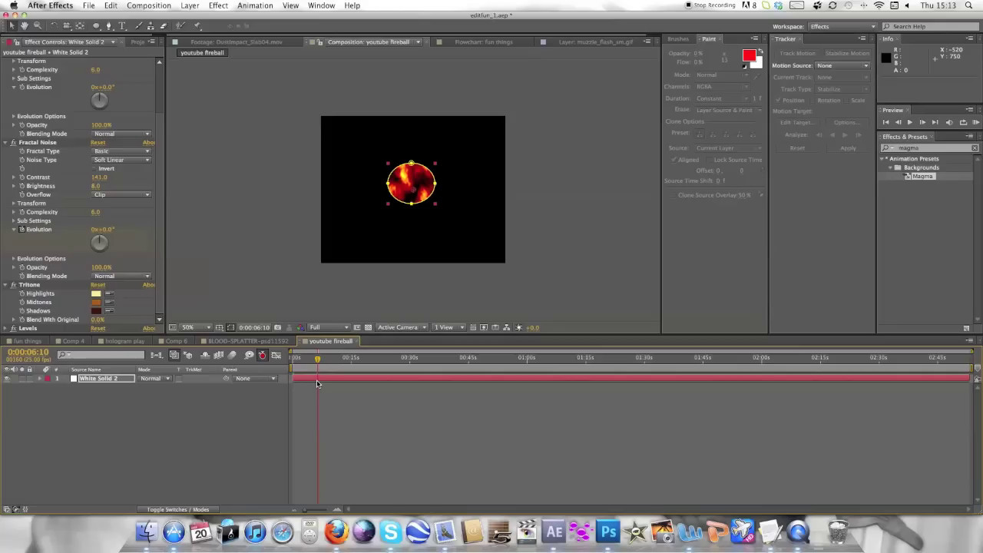
pyautogui.moveTo(99, 244); pyautogui.dragTo(85, 263)
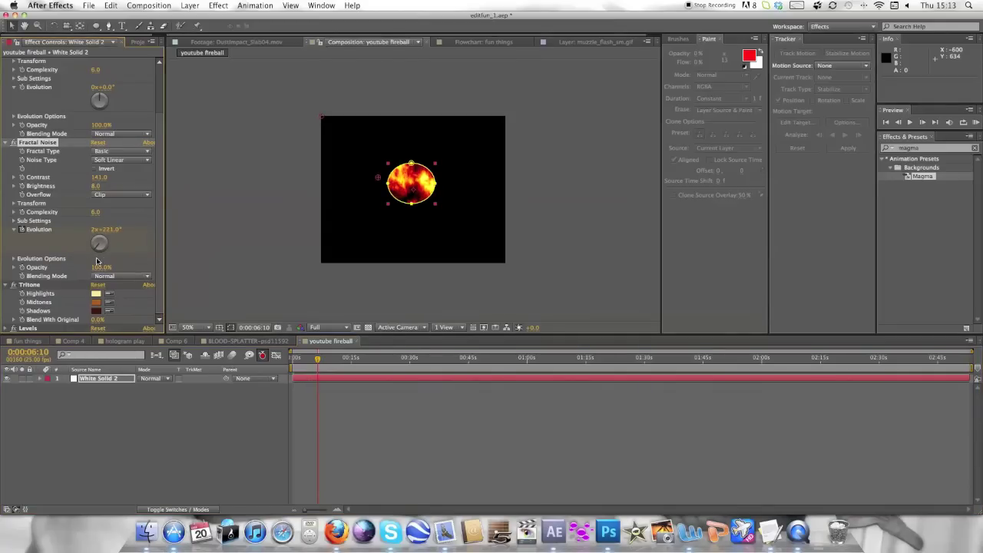
pyautogui.click(95, 169)
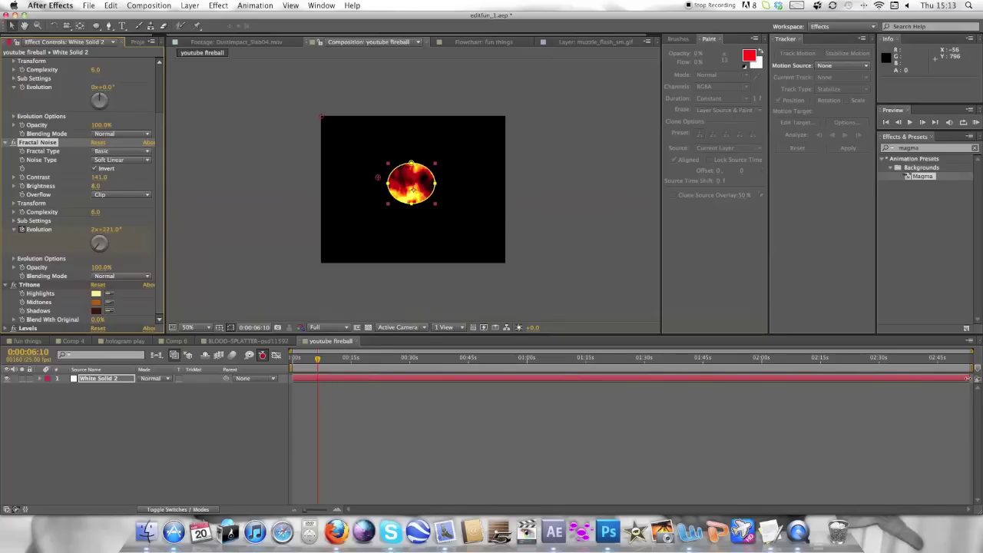
# - Trim the fireball layer to end near 6 seconds and preview the animation
pyautogui.moveTo(967, 378); pyautogui.dragTo(291, 362)
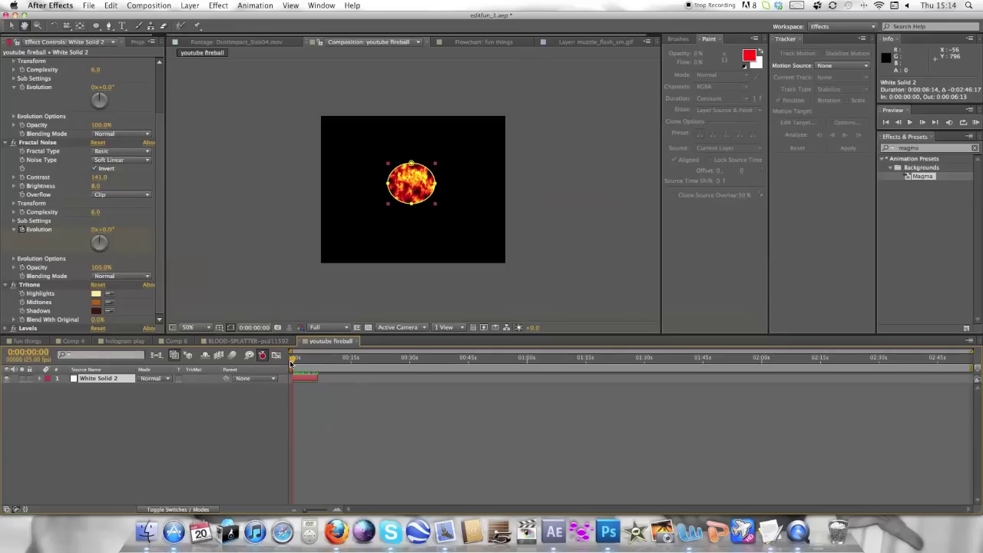
pyautogui.press('space')
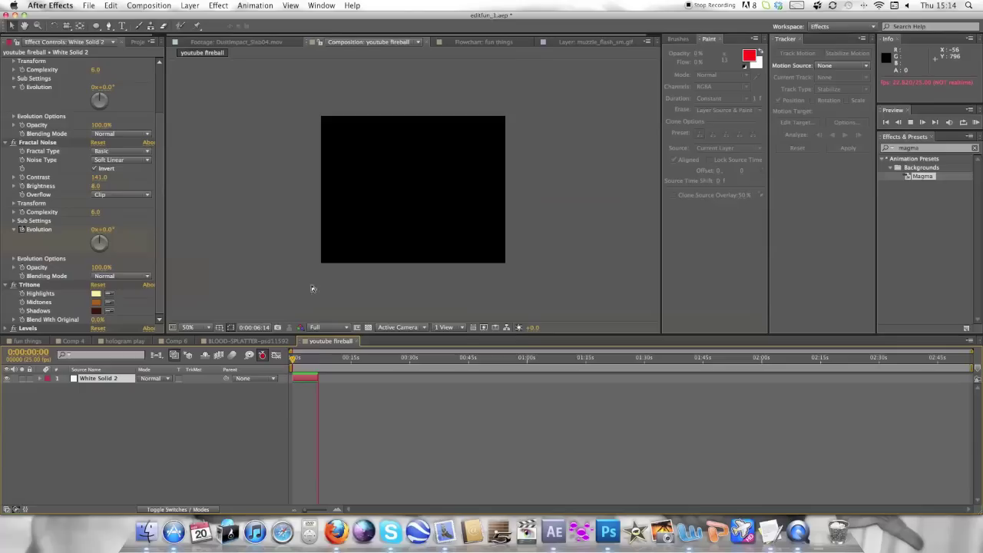
pyautogui.press('space')
# - Add CC Radial Blur from Blur & Sharpen to the fireball layer
pyautogui.moveTo(317, 363); pyautogui.dragTo(296, 361)
pyautogui.click(219, 5)
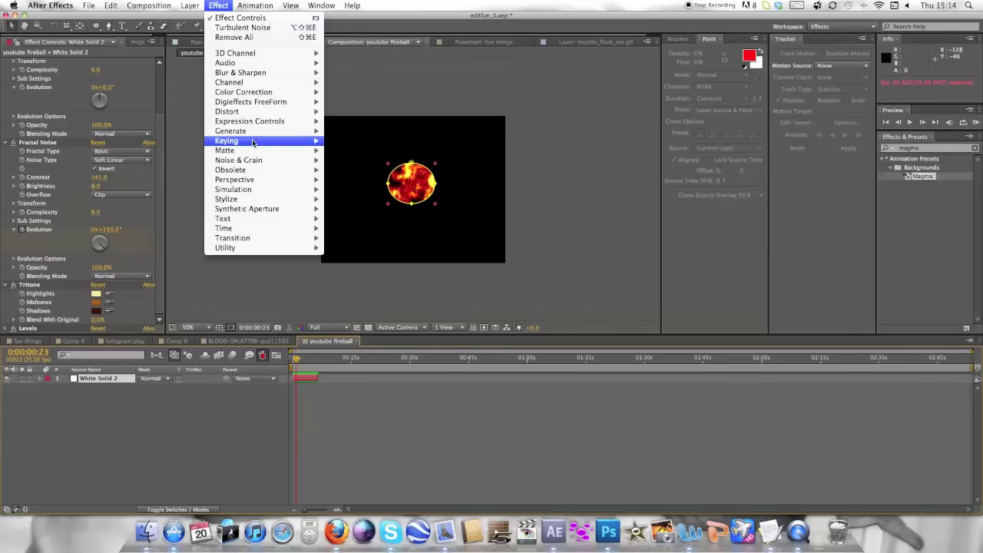
pyautogui.moveTo(260, 123)
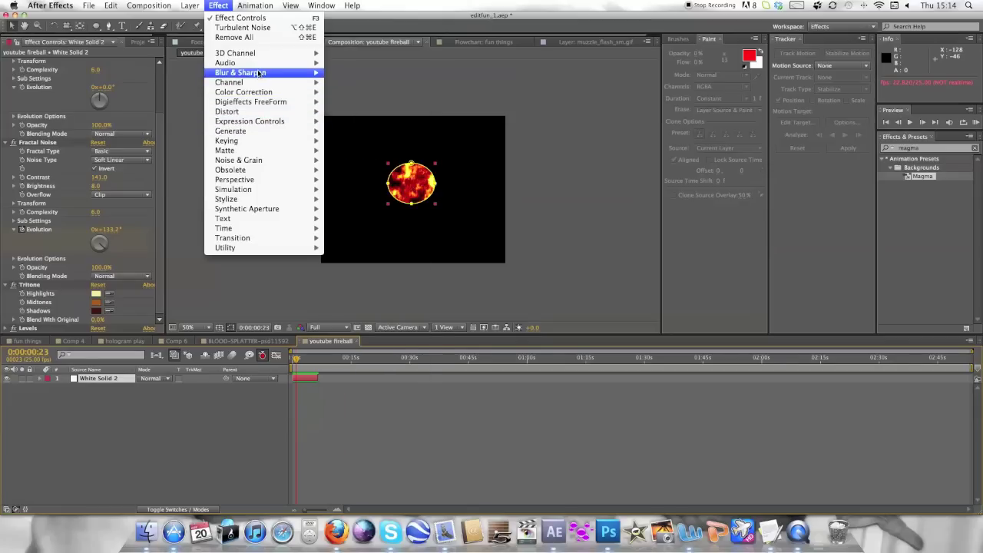
pyautogui.moveTo(261, 73)
pyautogui.click(374, 101)
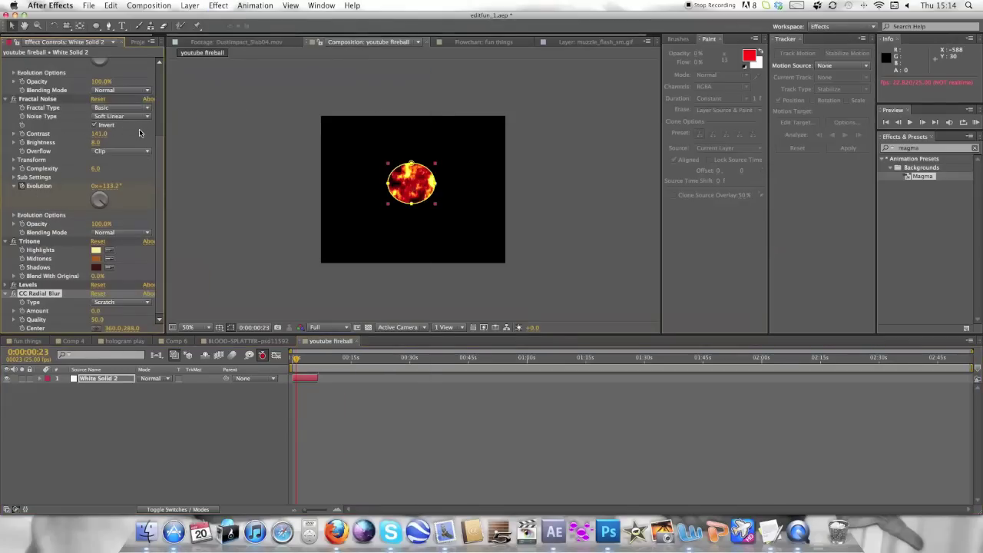
# - Set the radial blur to Centered Zoom, centred on the fireball, with Amount 59
pyautogui.click(106, 303)
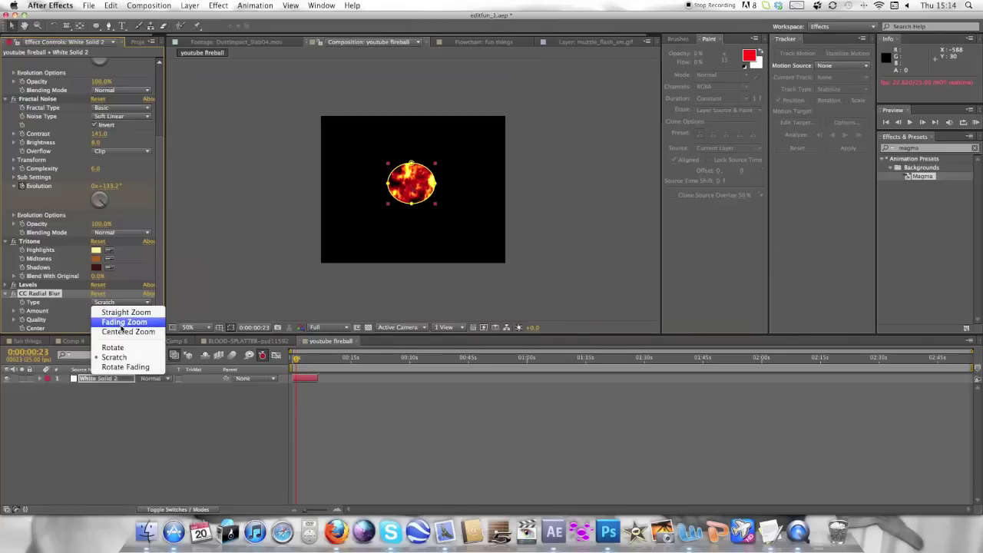
pyautogui.click(121, 331)
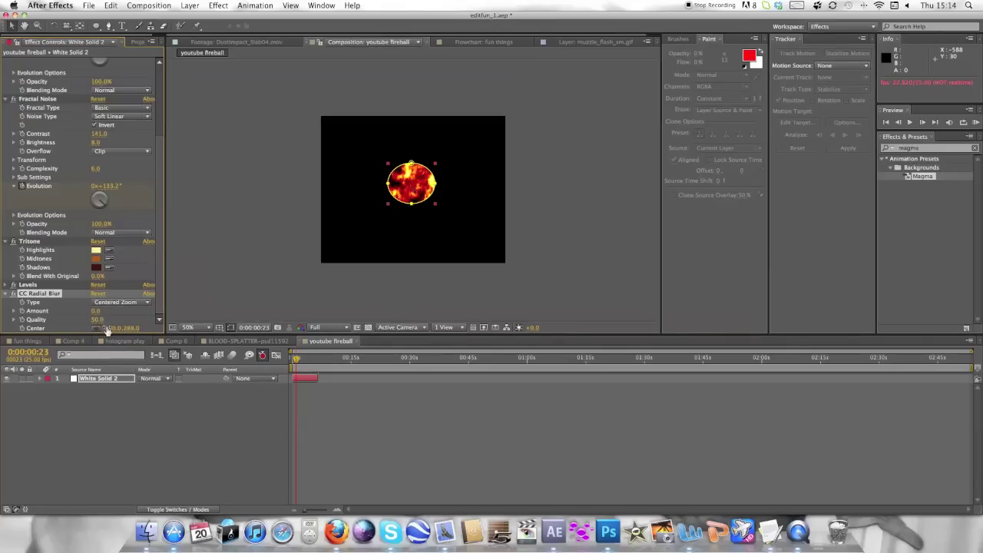
pyautogui.click(97, 329)
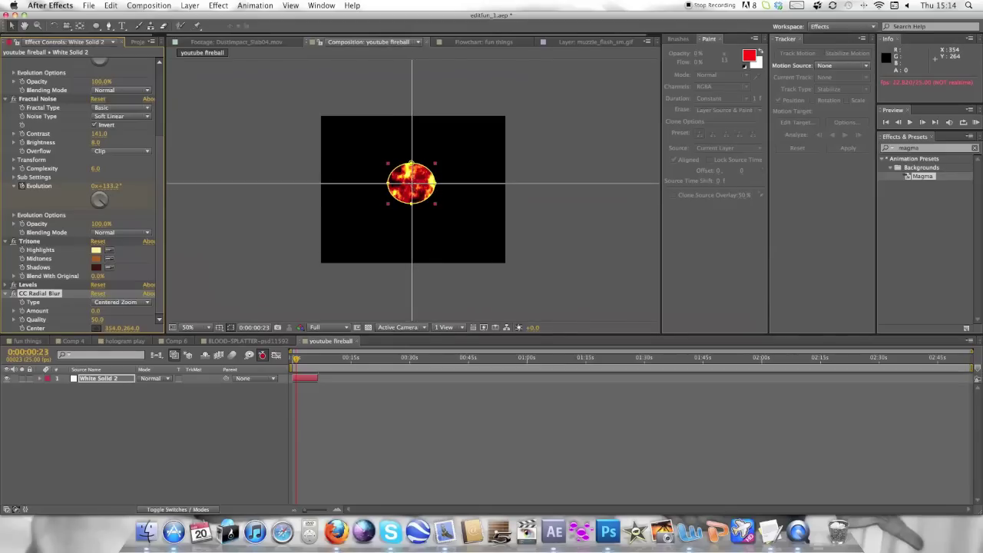
pyautogui.click(412, 183)
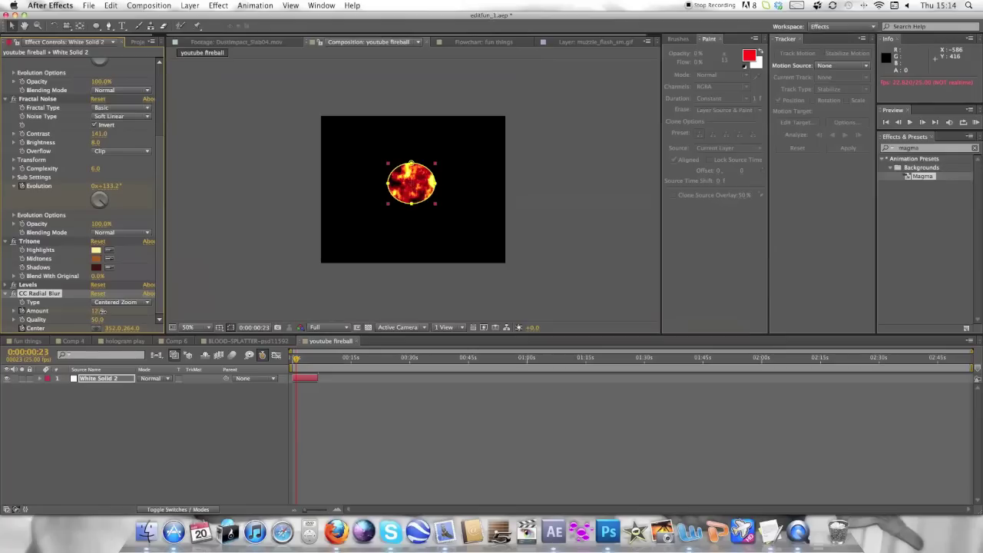
pyautogui.moveTo(120, 311); pyautogui.dragTo(168, 310)
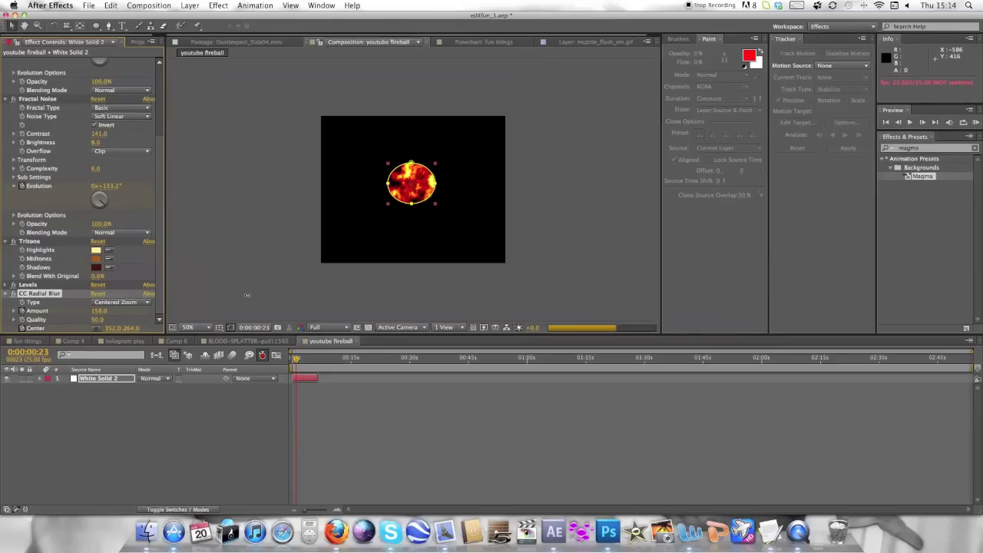
pyautogui.click(522, 272)
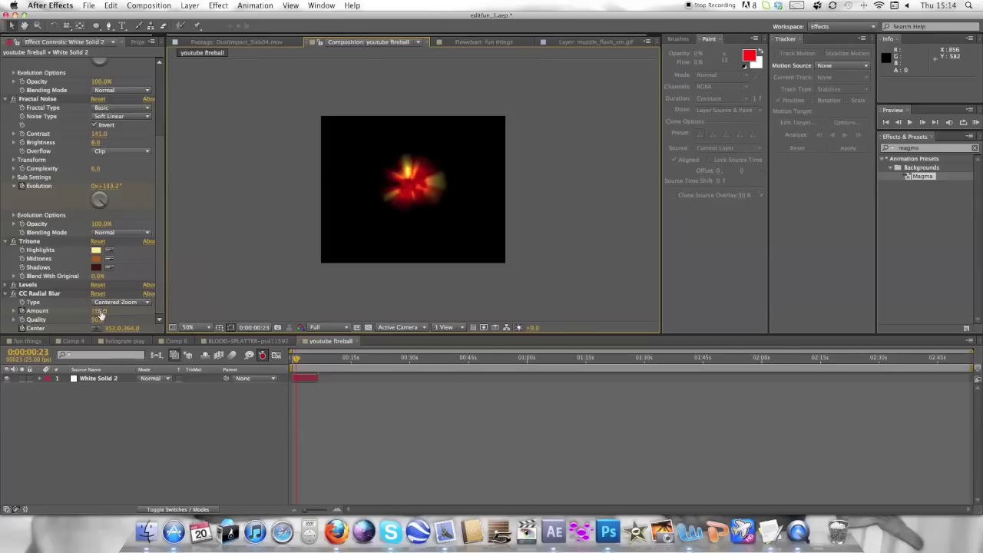
pyautogui.moveTo(99, 311); pyautogui.dragTo(52, 315)
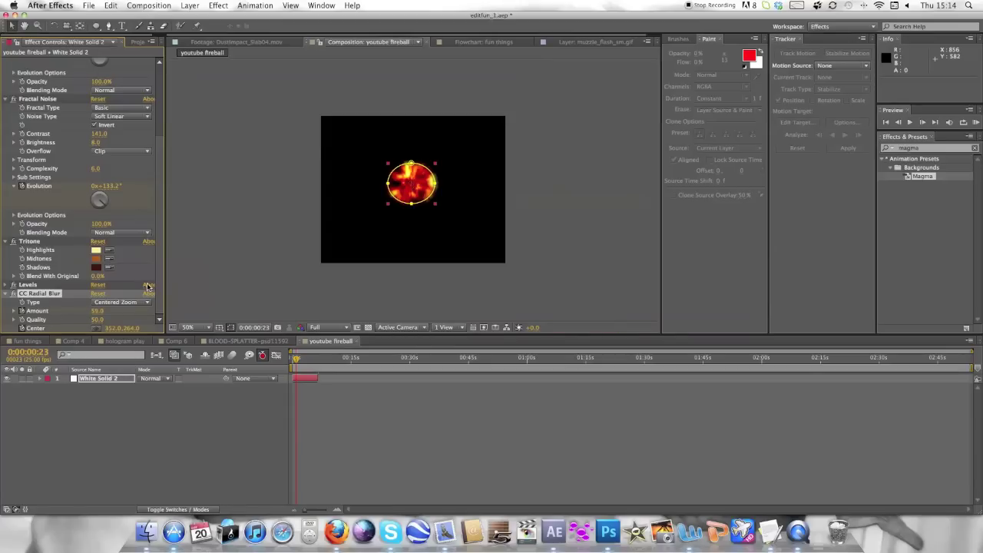
# - Nudge the radial blur Quality to 51.5 and preview the fireball from near the start
pyautogui.click(523, 254)
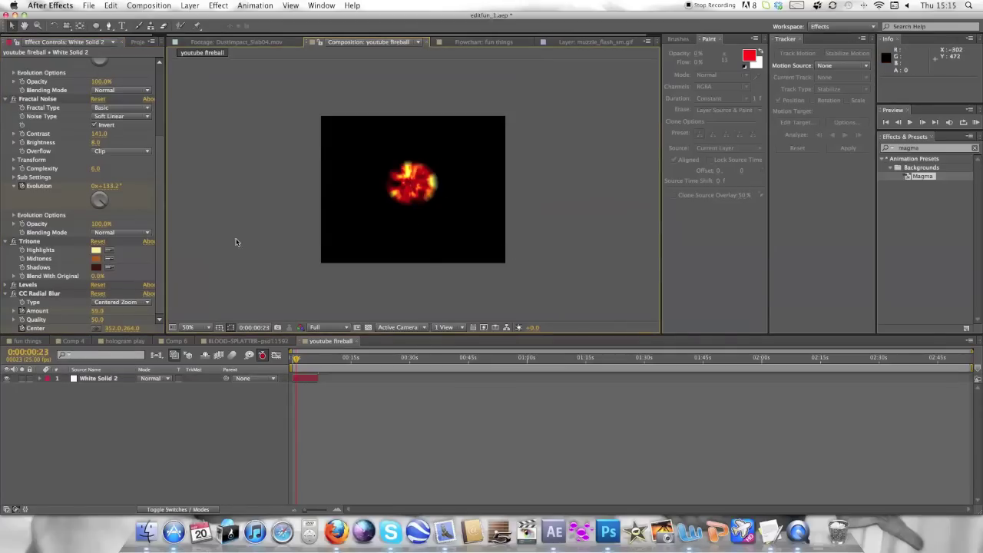
pyautogui.click(101, 322)
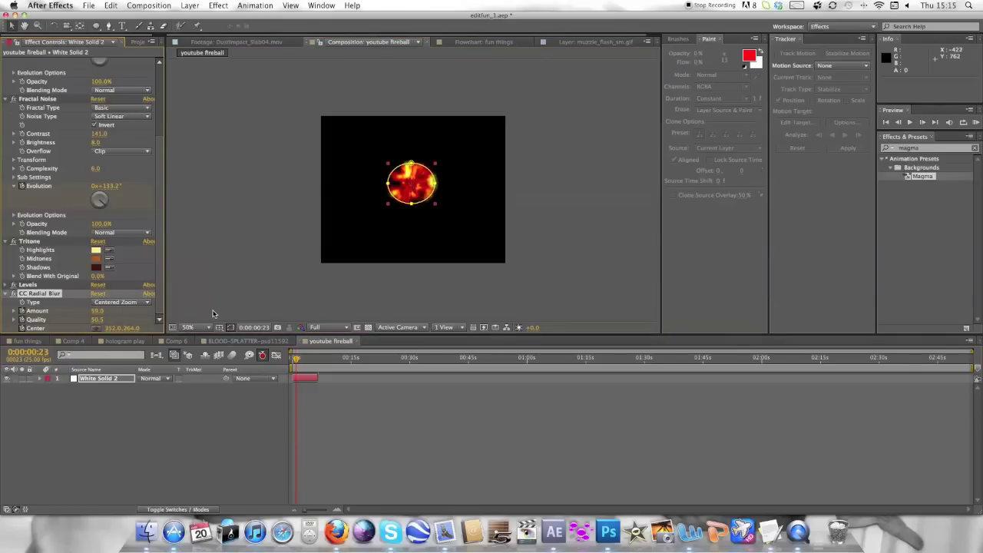
pyautogui.click(296, 359)
pyautogui.click(291, 360)
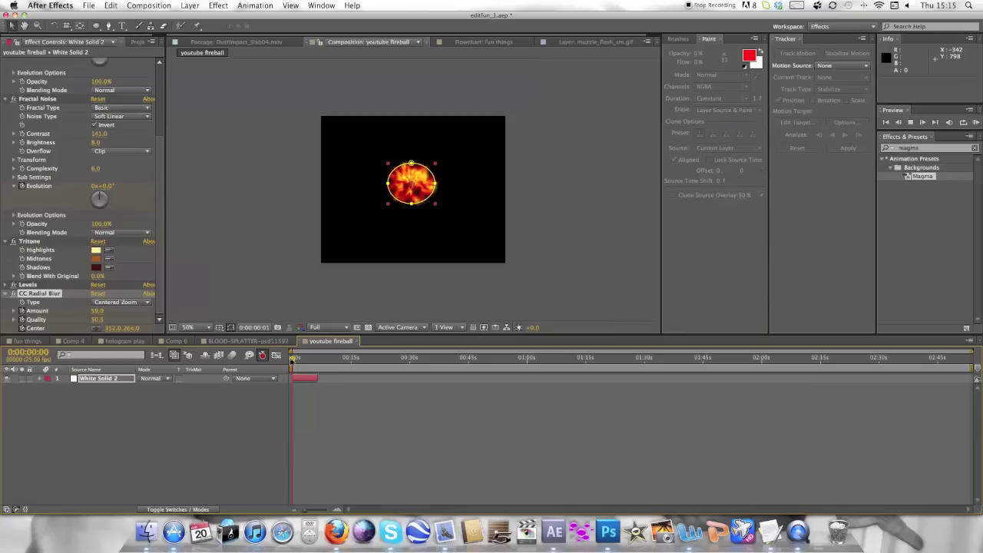
pyautogui.click(521, 310)
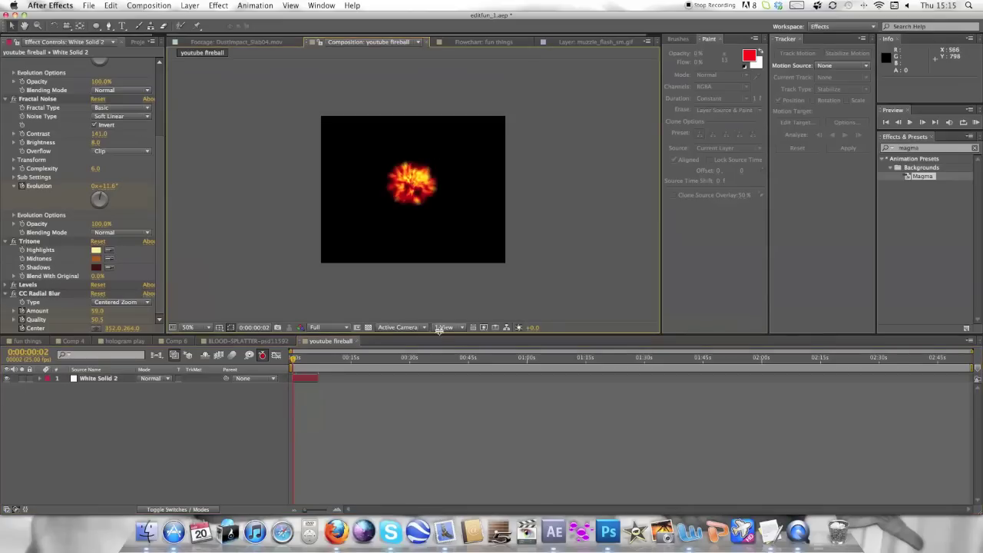
pyautogui.press('space')
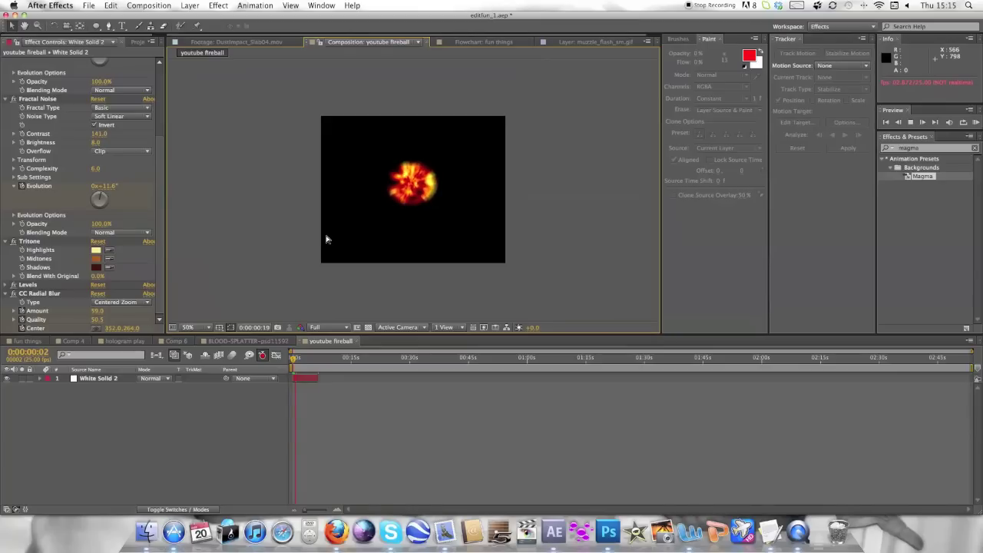
# - Return to the first frame and play the fireball animation from the start
pyautogui.click(100, 319)
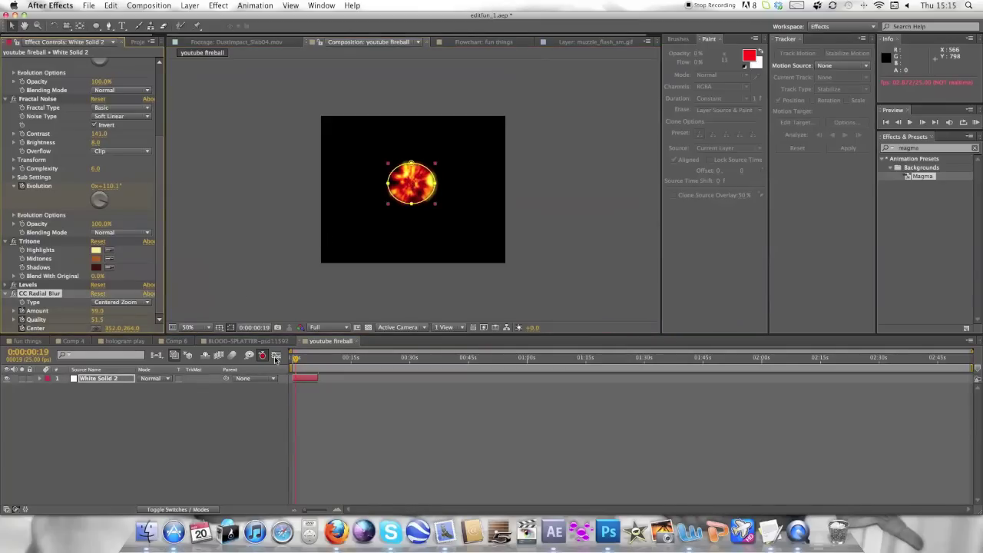
pyautogui.click(306, 394)
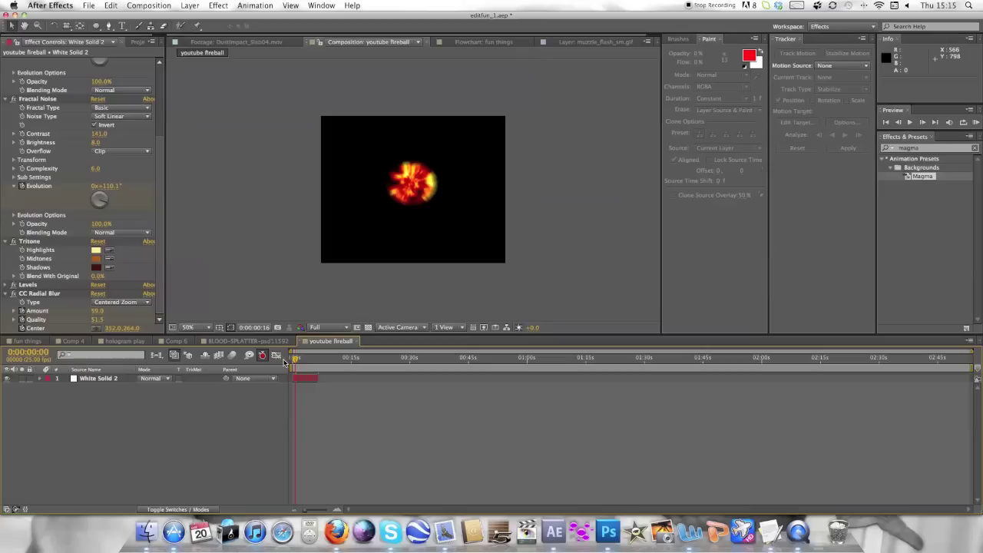
pyautogui.press('Home')
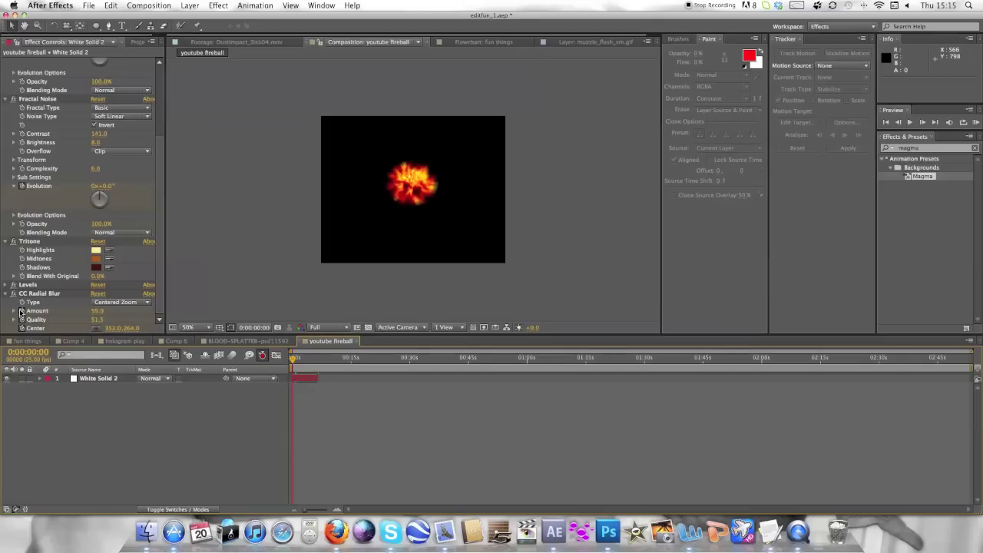
pyautogui.click(22, 312)
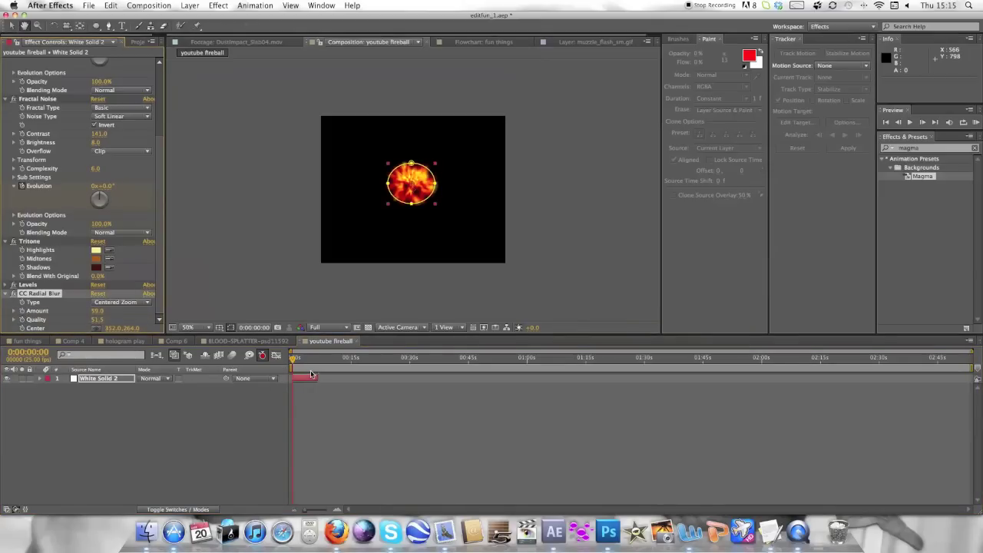
pyautogui.press('space')
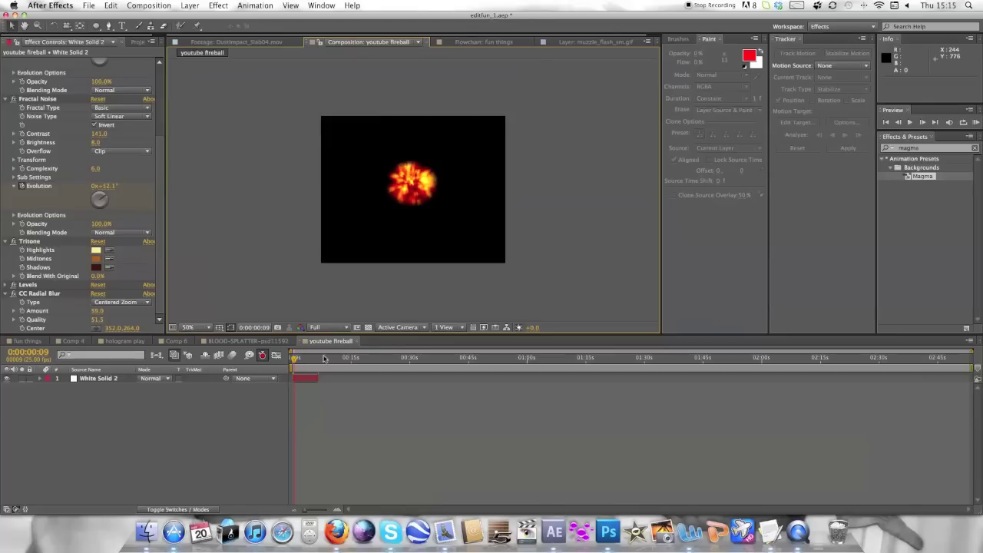
# - In Firefox, browse the footagecrate Fire/Spark/Explosions footage page
pyautogui.click(335, 525)
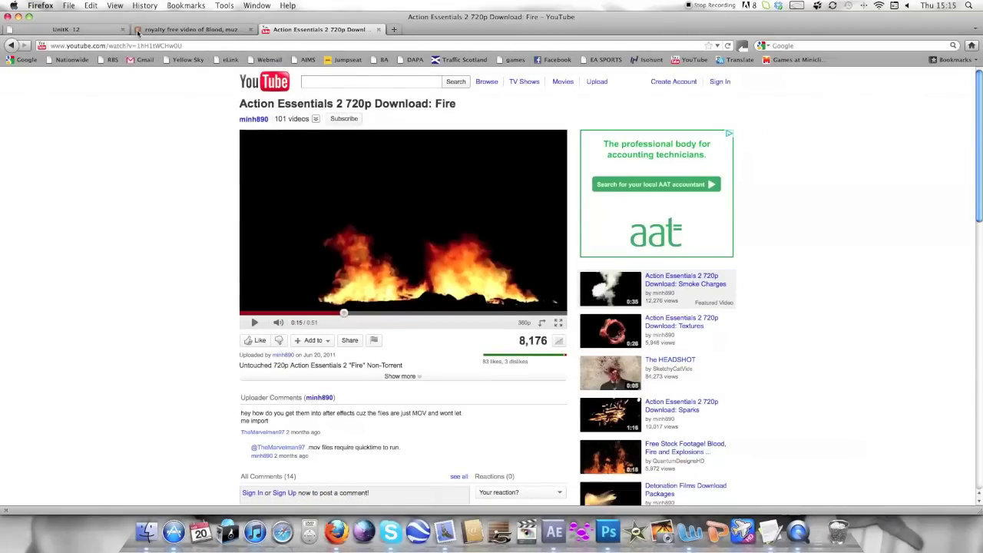
pyautogui.click(199, 31)
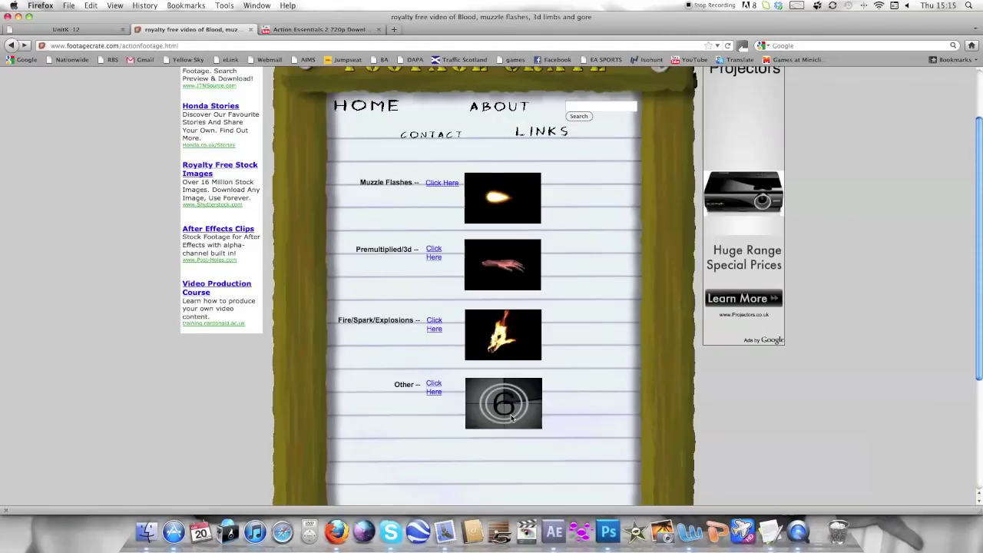
pyautogui.click(434, 329)
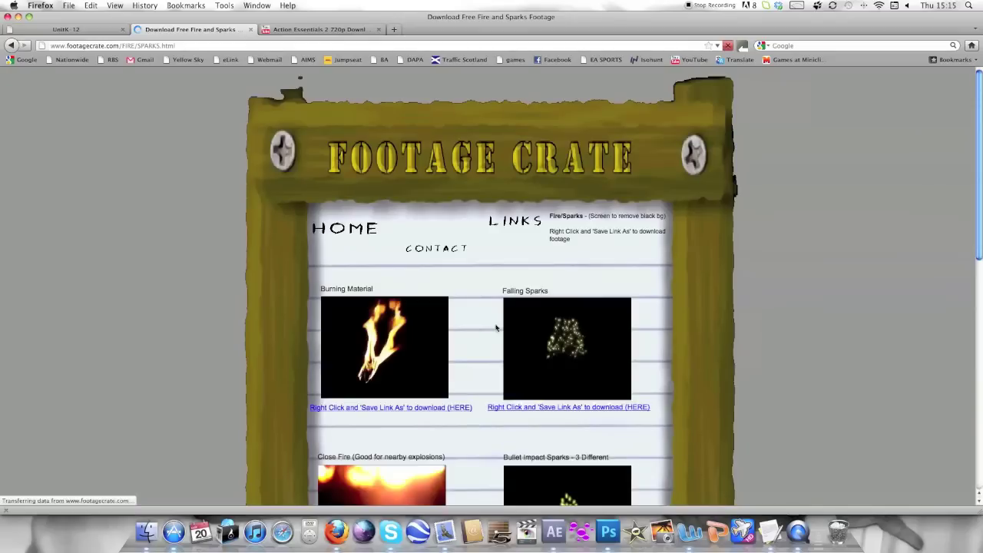
pyautogui.scroll(-8, 457, 341)
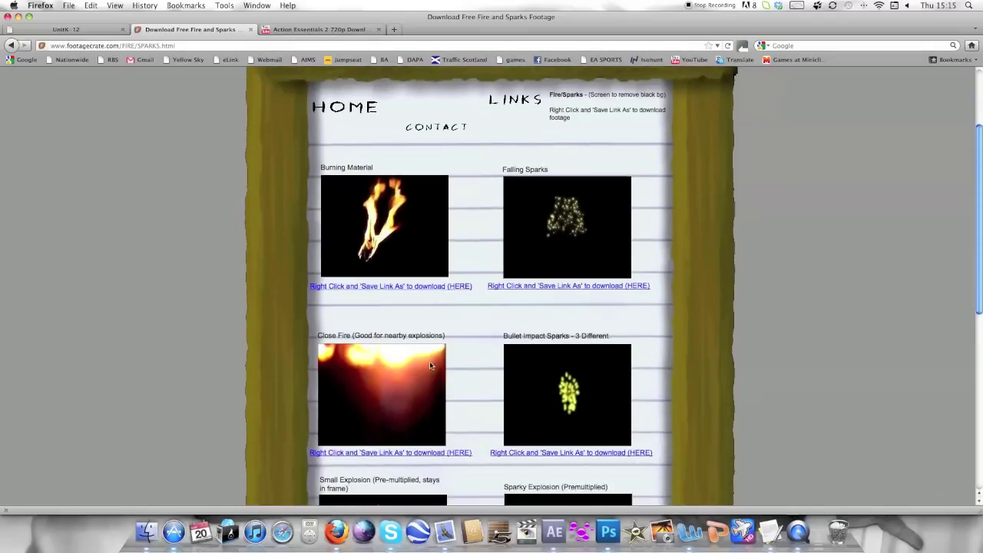
pyautogui.scroll(-1, 430, 364)
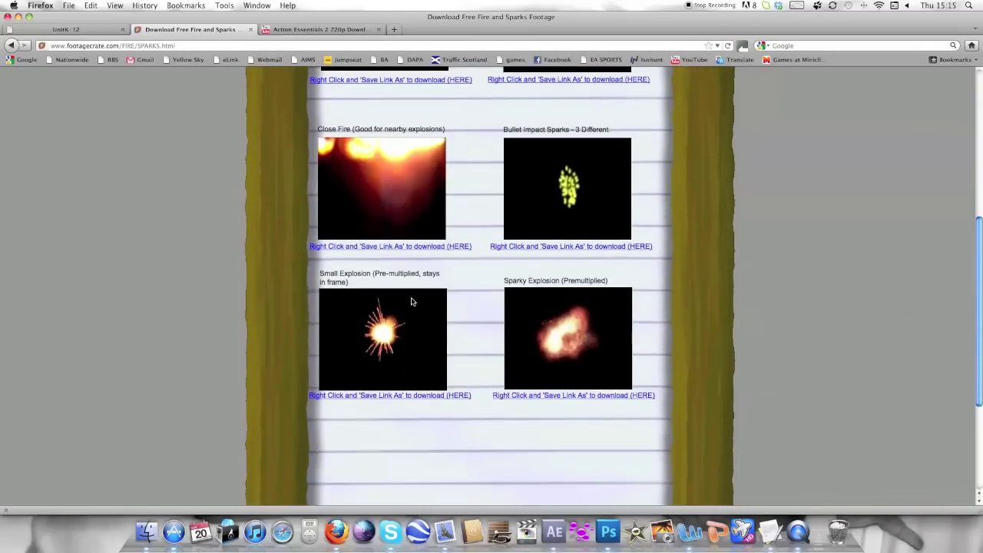
# - Scroll through the detonationfilms UnitK-12 page's DV Rolling Fire and Smoke clips
pyautogui.click(63, 29)
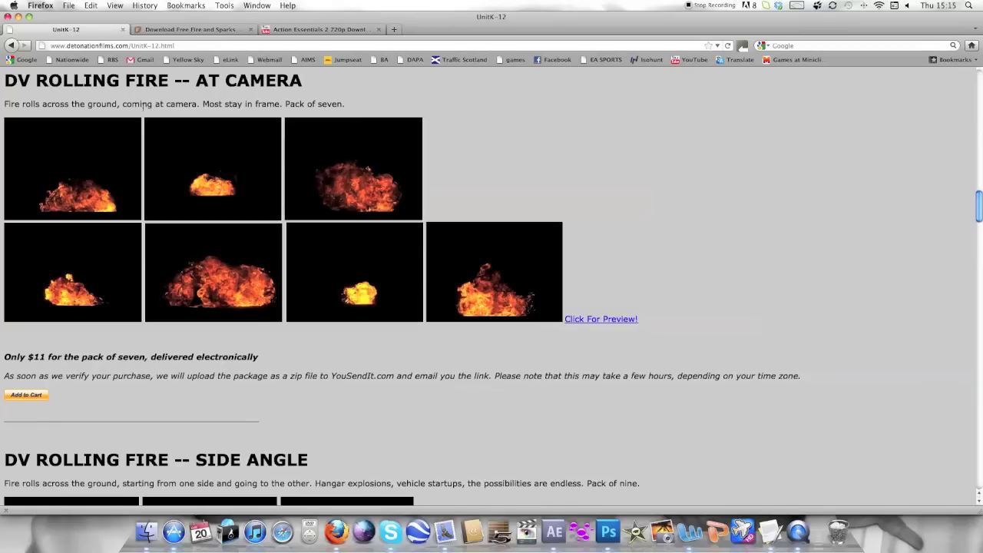
pyautogui.scroll(-9, 195, 148)
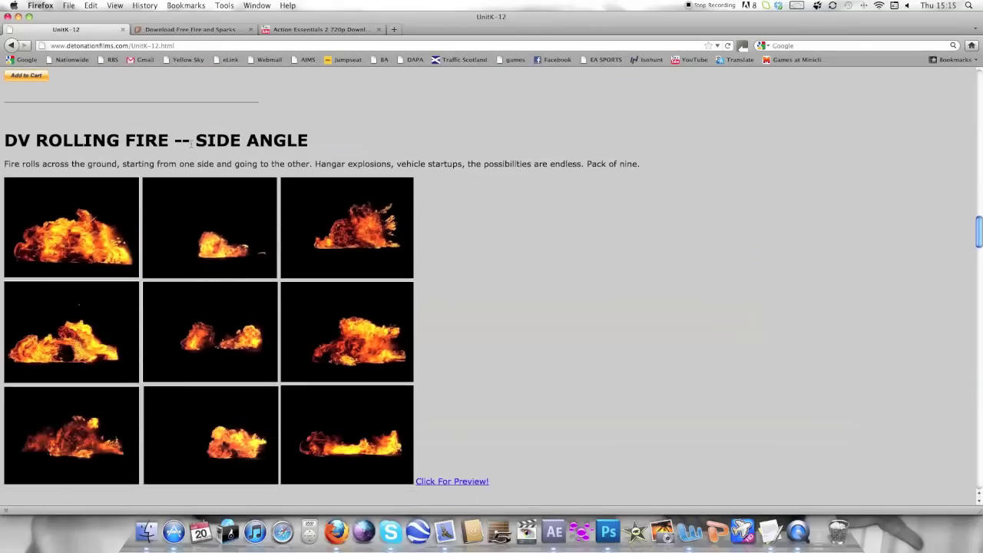
pyautogui.scroll(-13, 192, 162)
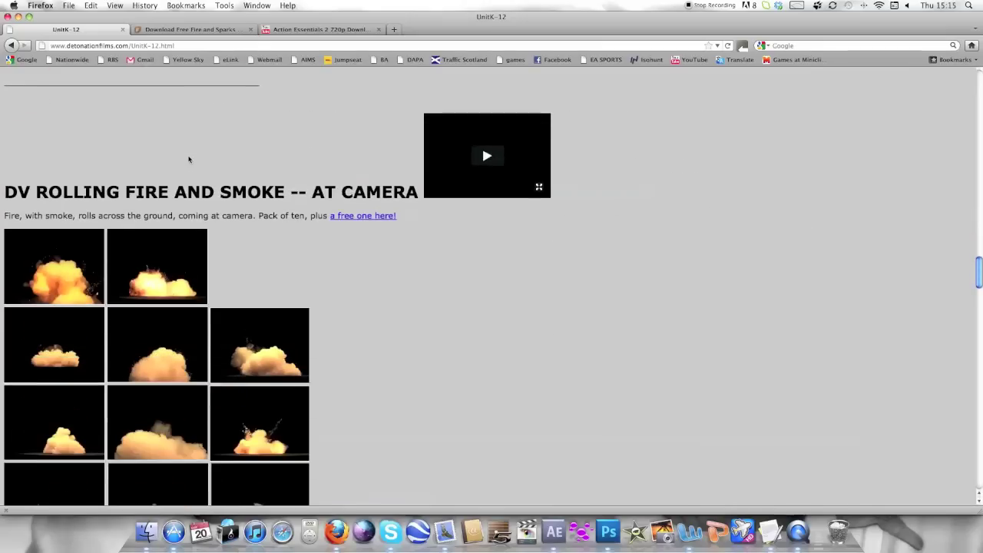
pyautogui.scroll(-2, 188, 158)
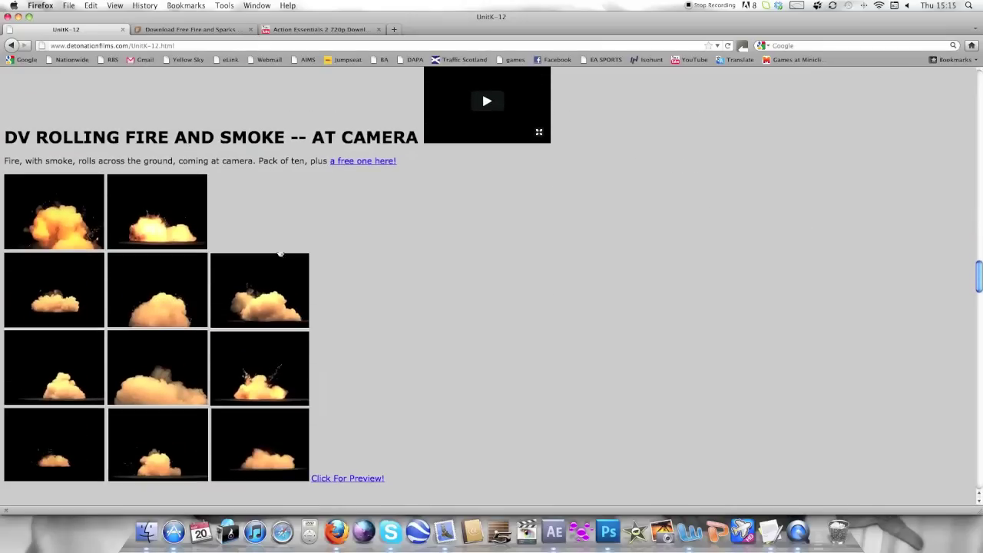
# - Import fireaffect.mov from a Finder search into the After Effects Project panel
pyautogui.click(554, 532)
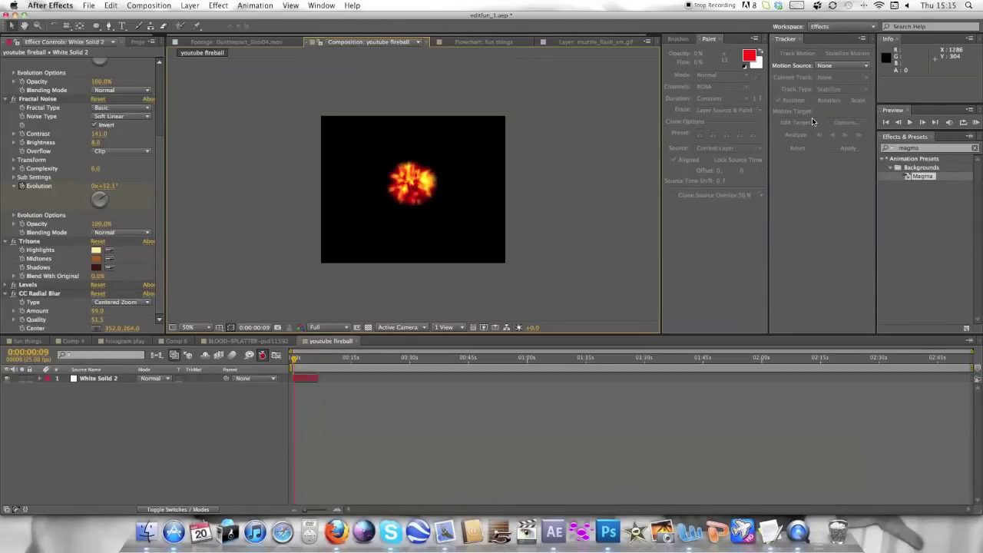
pyautogui.click(88, 5)
pyautogui.click(264, 131)
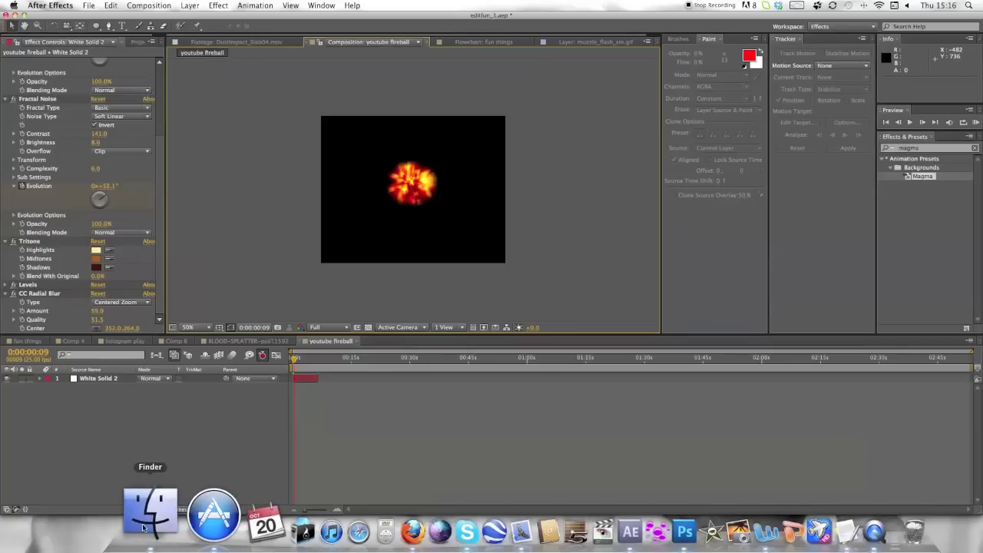
pyautogui.press('super+0')
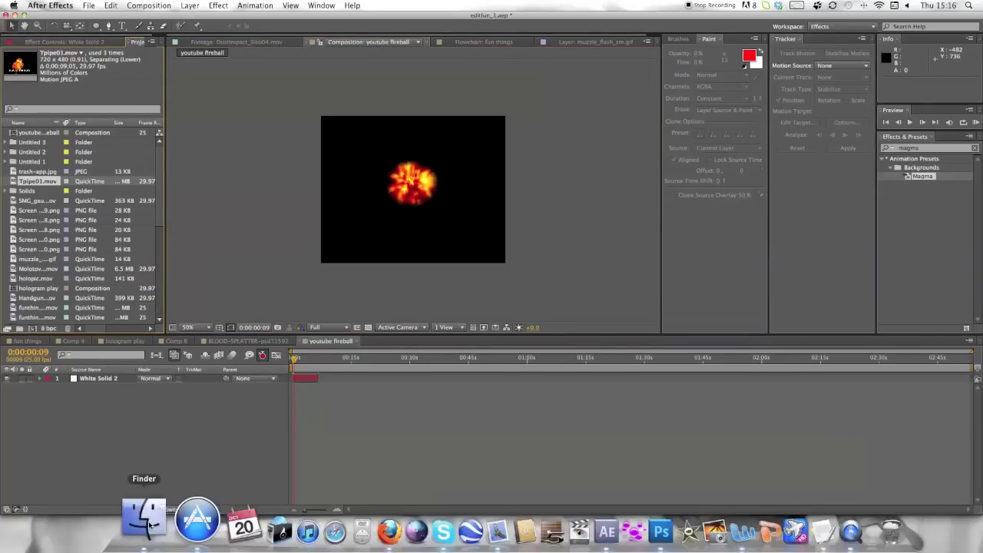
pyautogui.click(152, 525)
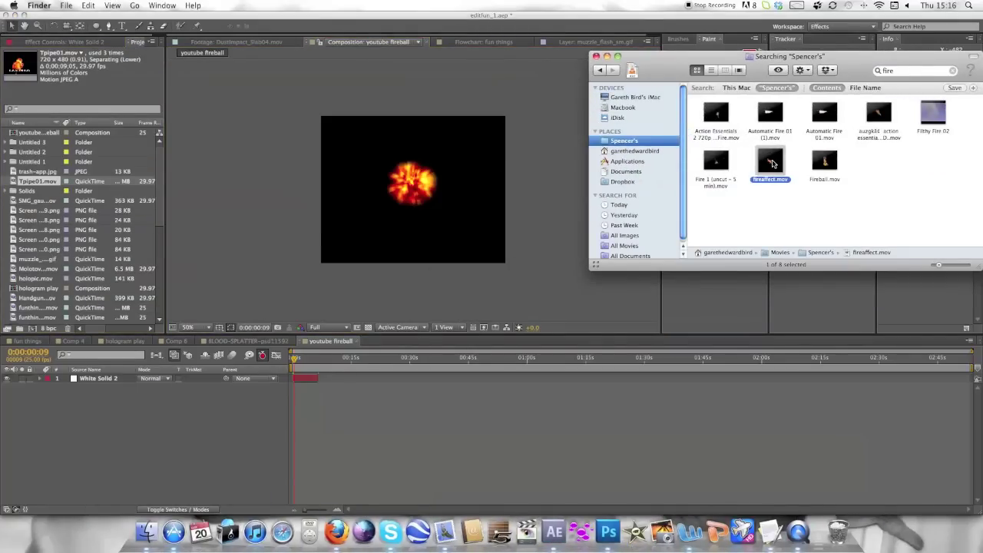
pyautogui.moveTo(772, 163); pyautogui.dragTo(87, 261)
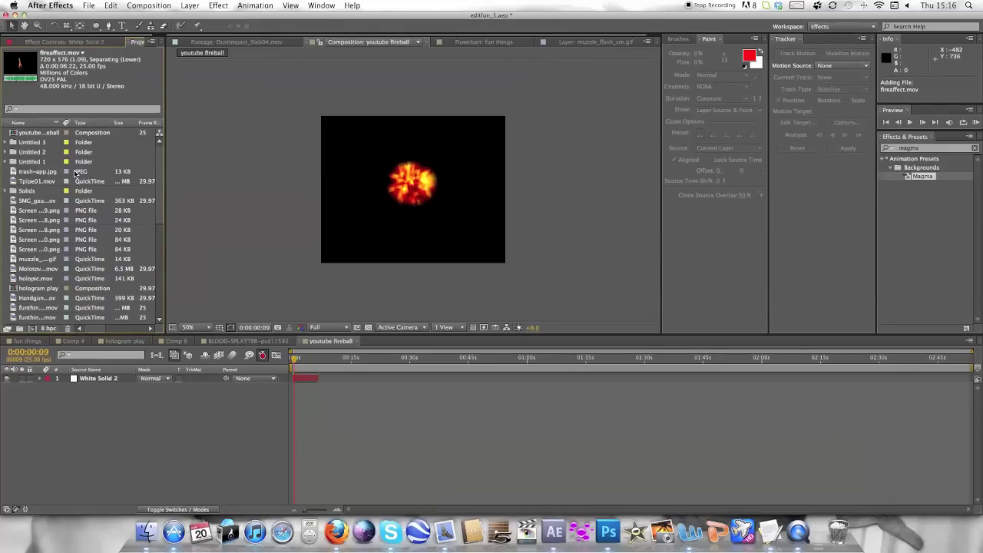
# - Add fireaffect.mov to the comp, duplicate it, and place one copy above White Solid 2
pyautogui.moveTo(23, 74); pyautogui.dragTo(304, 387)
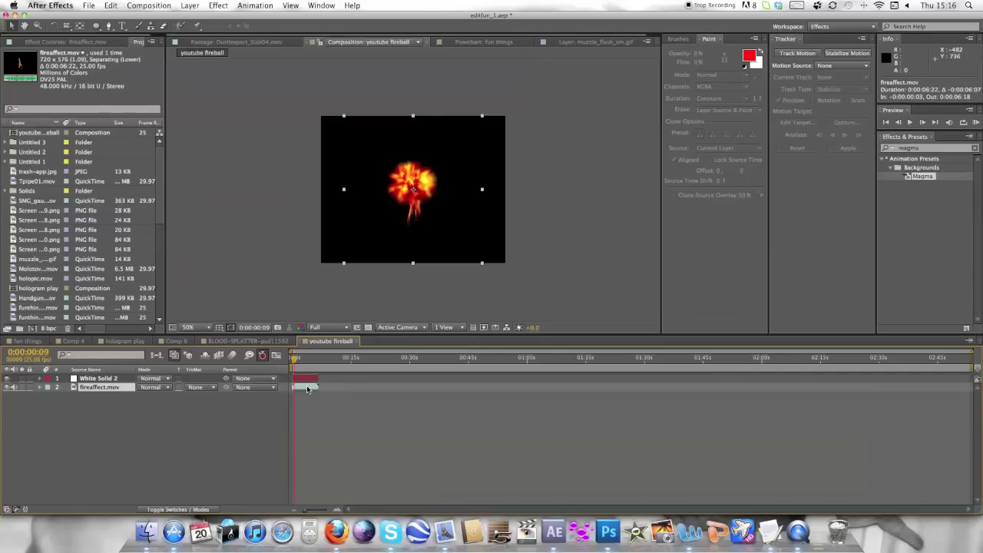
pyautogui.press('super+c')
pyautogui.press('super+v')
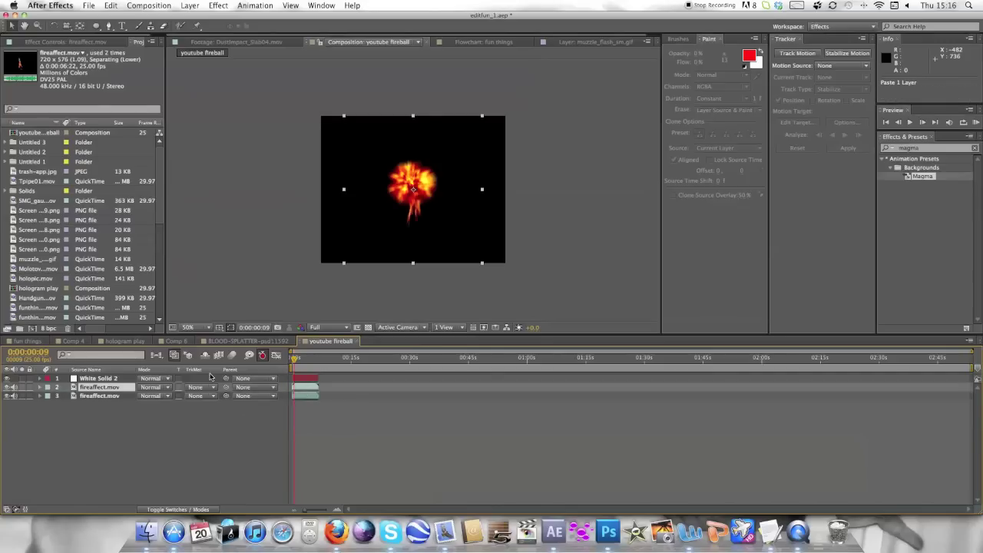
pyautogui.moveTo(114, 388); pyautogui.dragTo(115, 375)
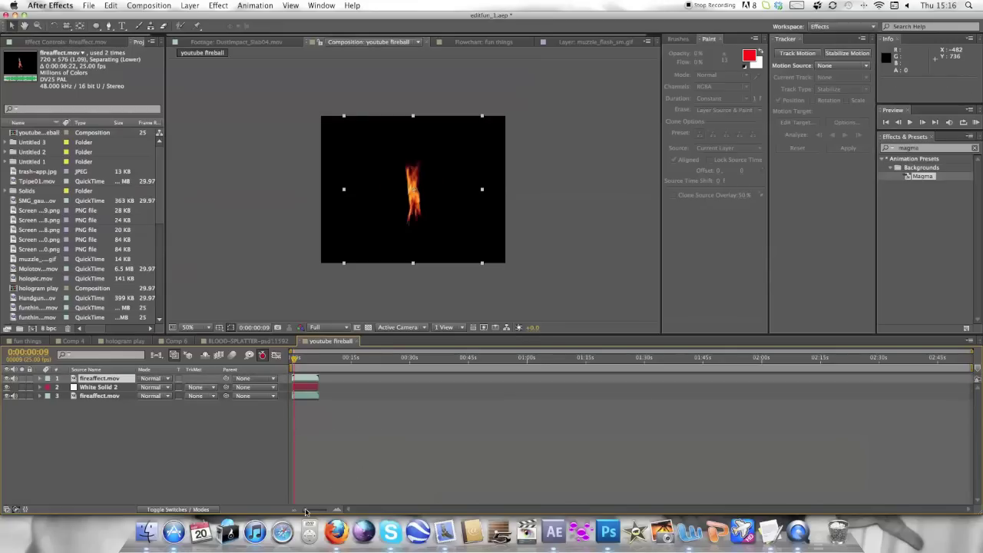
# - Delay the top fireaffect.mov layer by three frames
pyautogui.moveTo(302, 503); pyautogui.dragTo(324, 509)
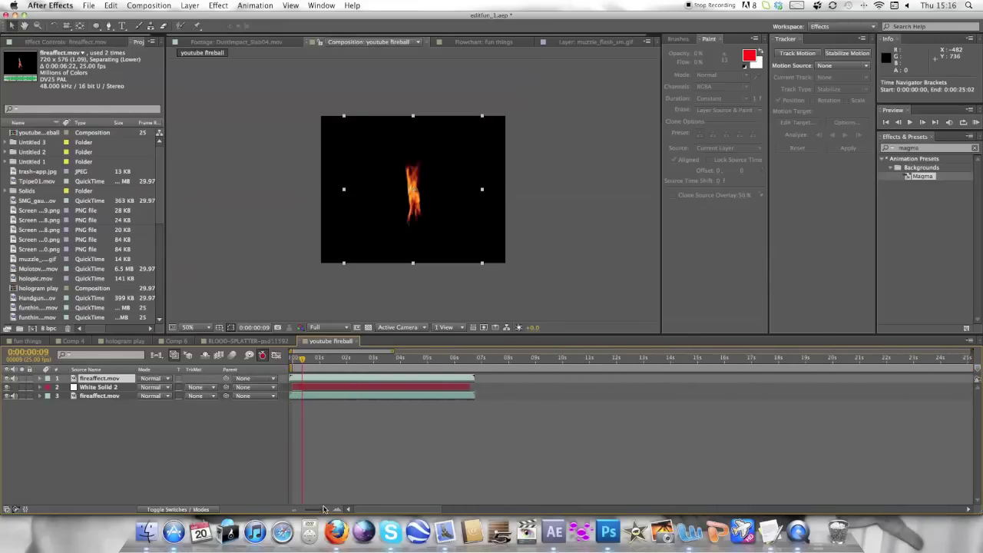
pyautogui.moveTo(297, 382); pyautogui.dragTo(299, 397)
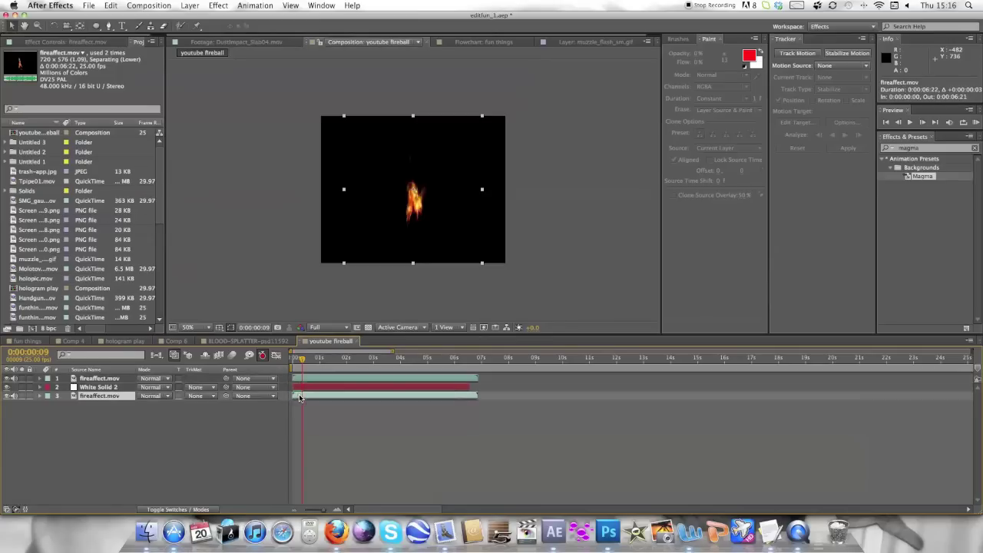
pyautogui.click(303, 401)
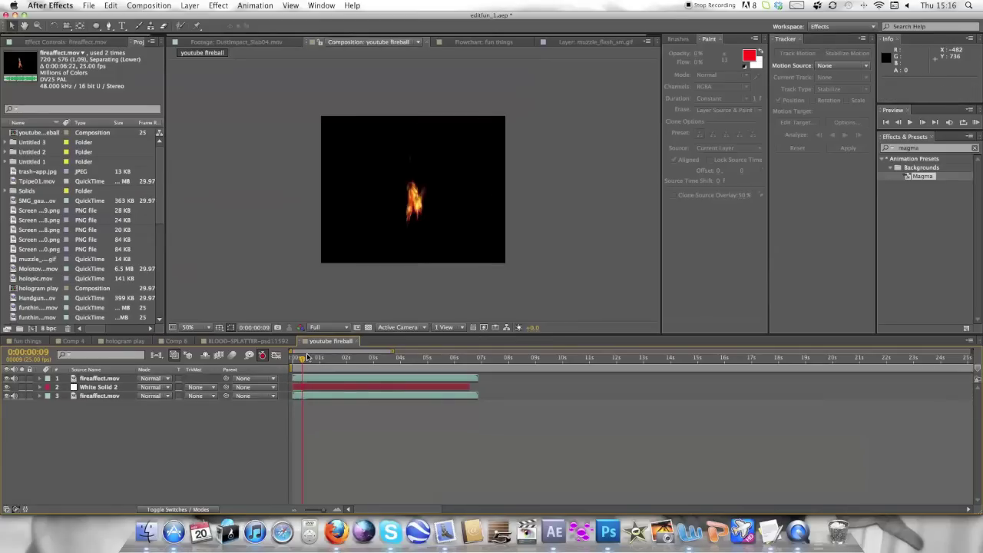
# - Return to the first frame and set both fireaffect.mov layers to Screen blend mode
pyautogui.moveTo(303, 358); pyautogui.dragTo(292, 358)
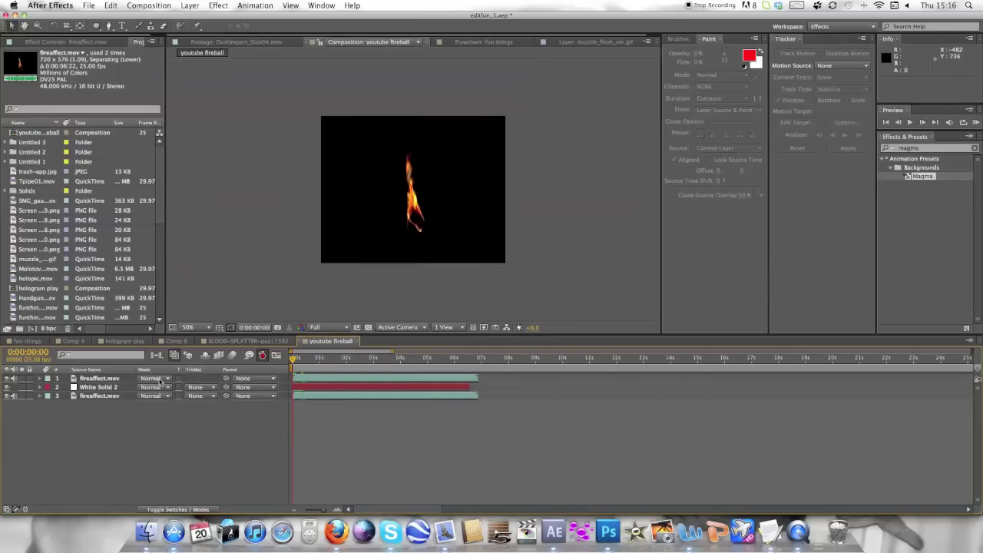
pyautogui.click(154, 378)
pyautogui.click(175, 218)
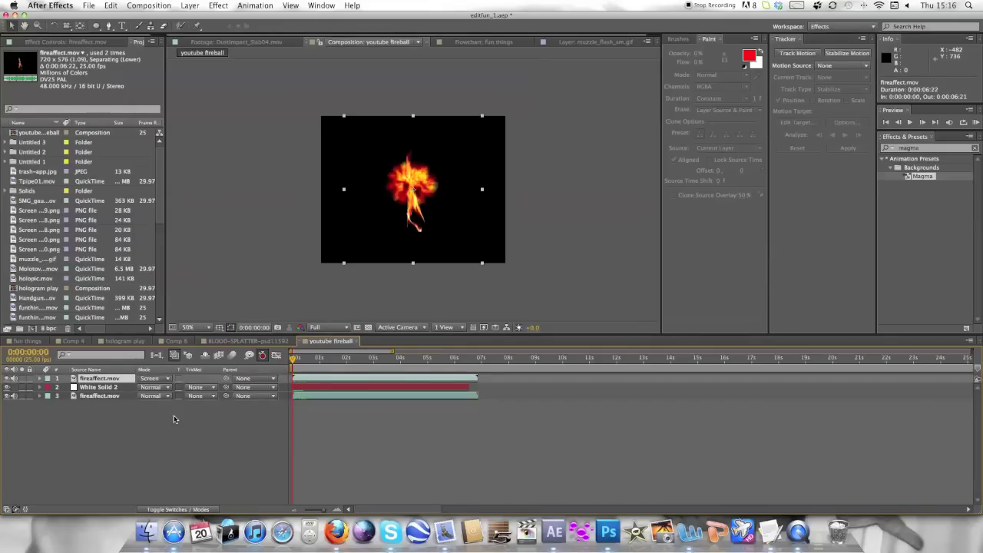
pyautogui.click(164, 396)
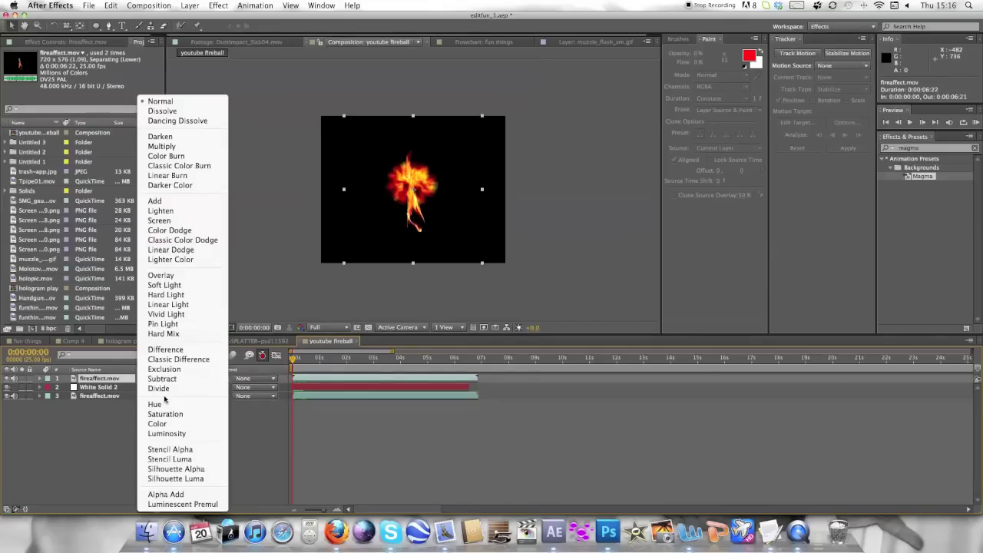
pyautogui.click(183, 221)
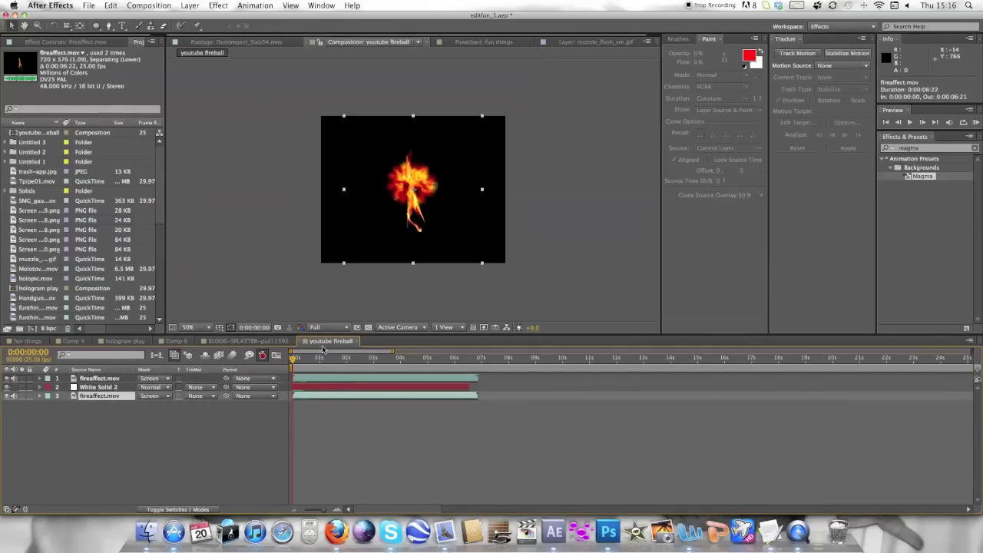
# - Scale the White Solid 2 fireball down to about 84%
pyautogui.click(366, 275)
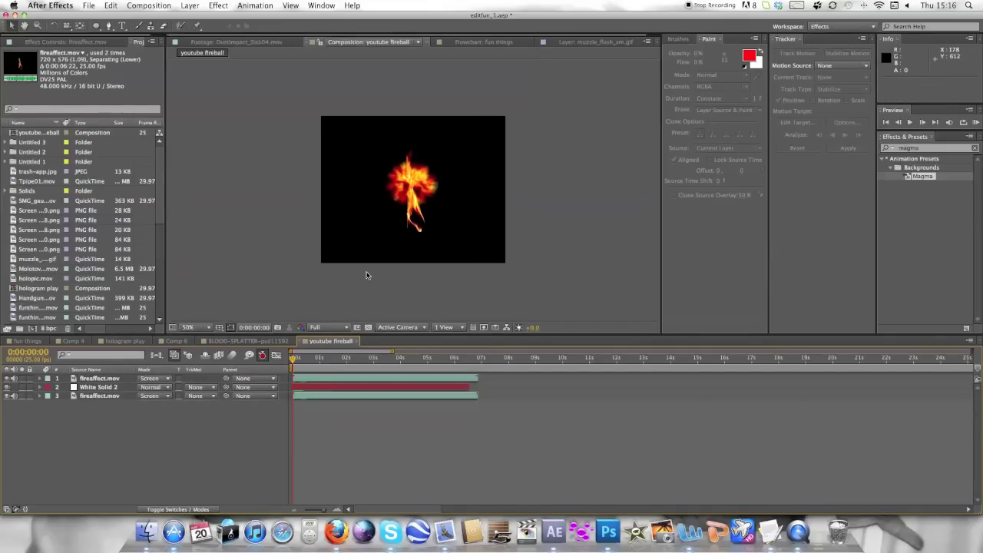
pyautogui.click(356, 387)
pyautogui.moveTo(386, 162); pyautogui.dragTo(390, 170)
pyautogui.click(572, 264)
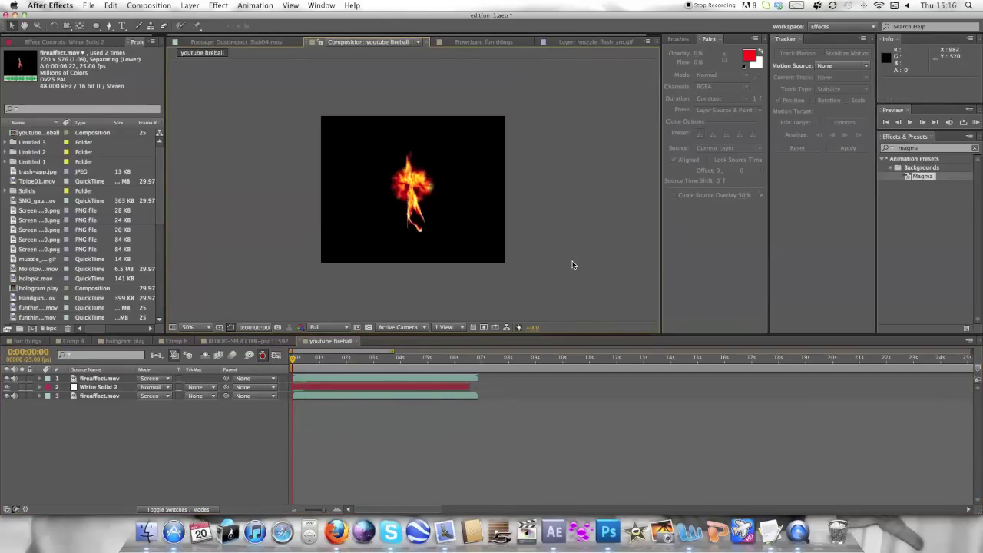
pyautogui.click(376, 394)
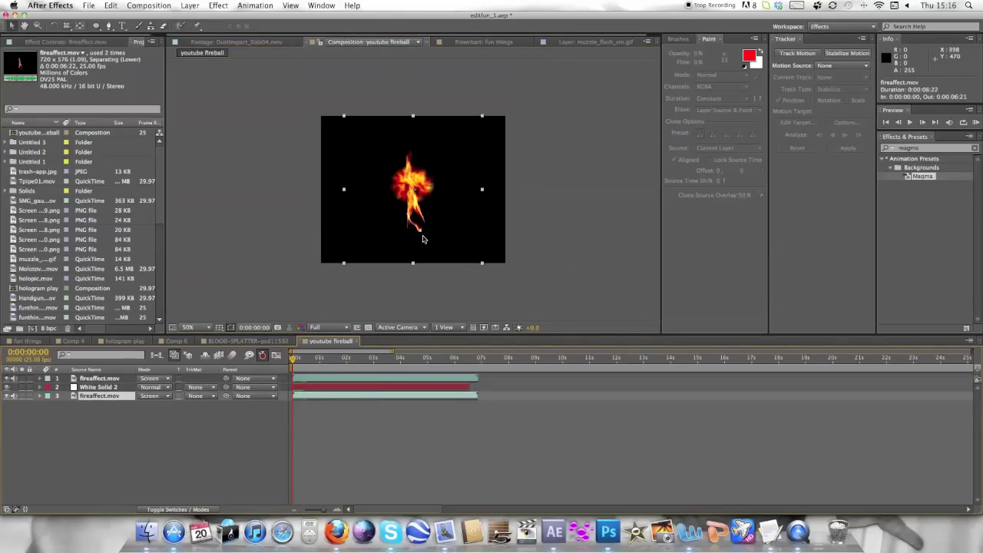
# - Move the top fire layer higher and stretch it to 158% wide
pyautogui.click(365, 381)
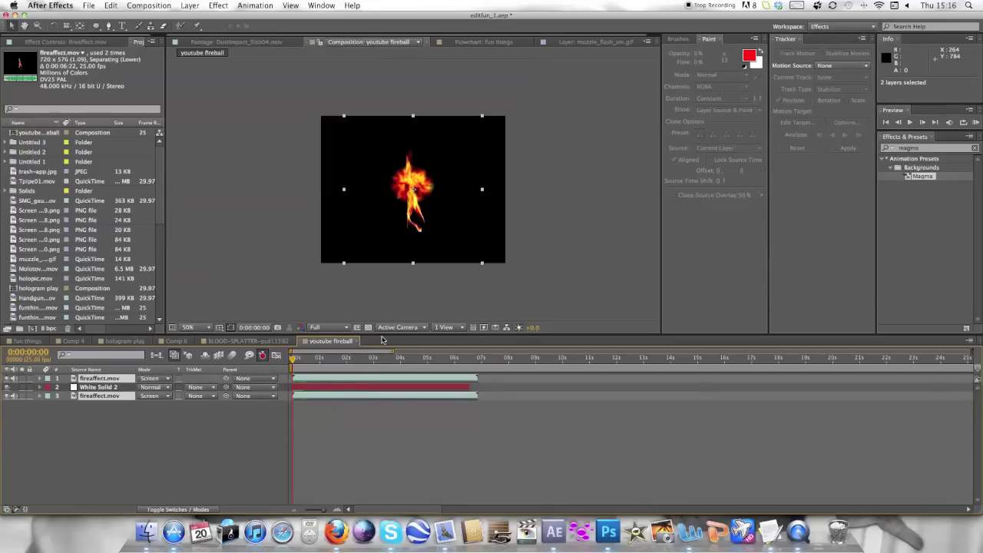
pyautogui.moveTo(420, 247); pyautogui.dragTo(398, 197)
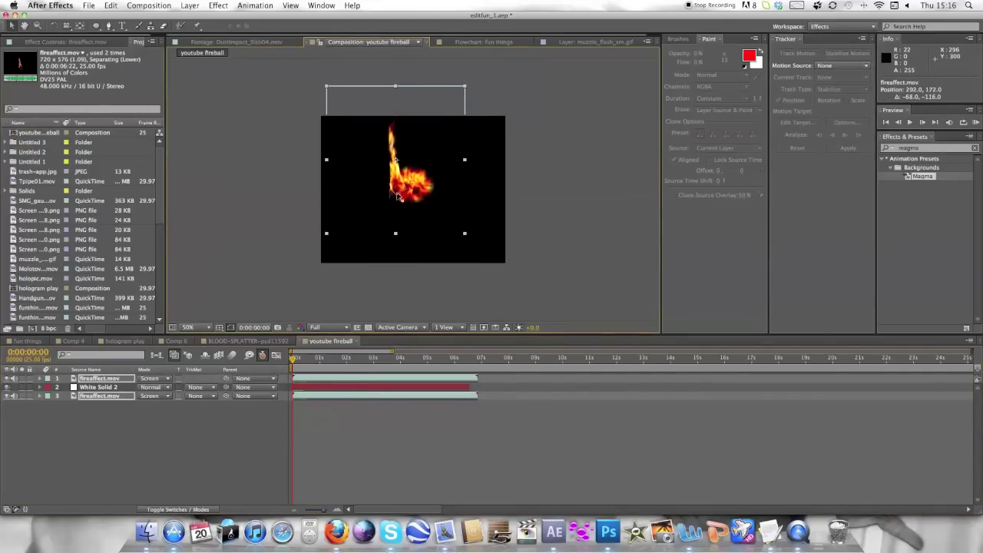
pyautogui.moveTo(465, 160); pyautogui.dragTo(505, 165)
# - Move the White Solid 2 fireball down toward the bottom of the frame
pyautogui.click(398, 388)
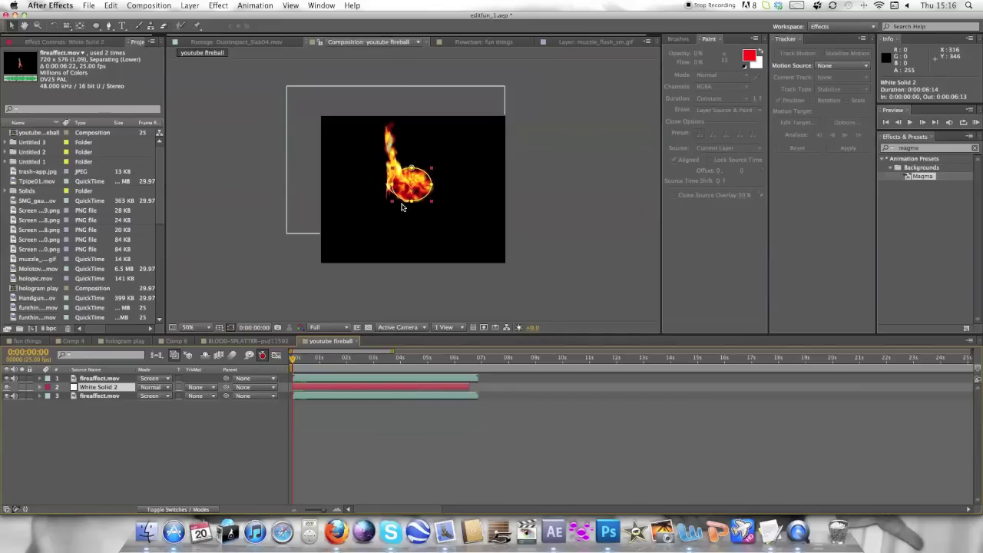
pyautogui.moveTo(401, 206); pyautogui.dragTo(403, 261)
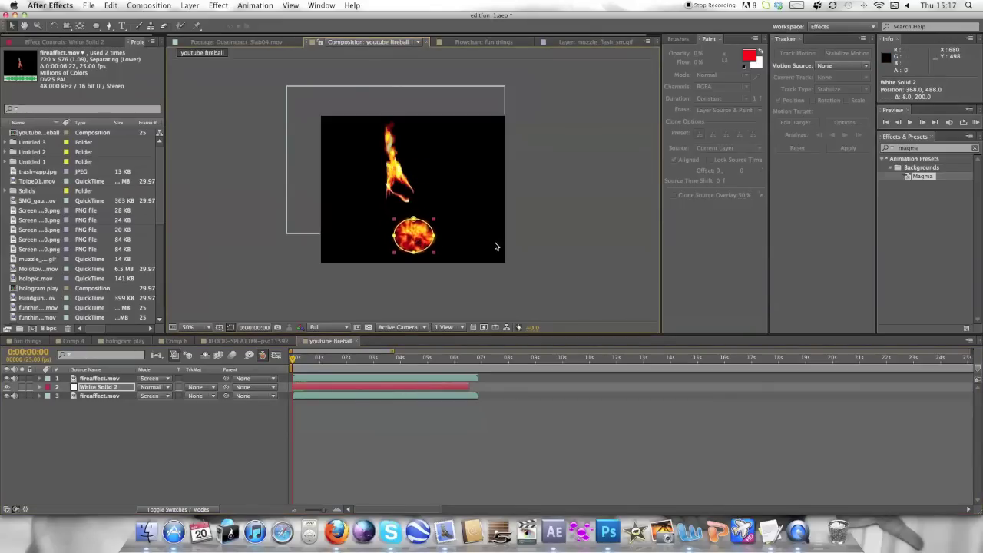
pyautogui.click(564, 237)
# - Move both fire layers down onto the fireball and scale them up
pyautogui.click(407, 182)
pyautogui.press(',')
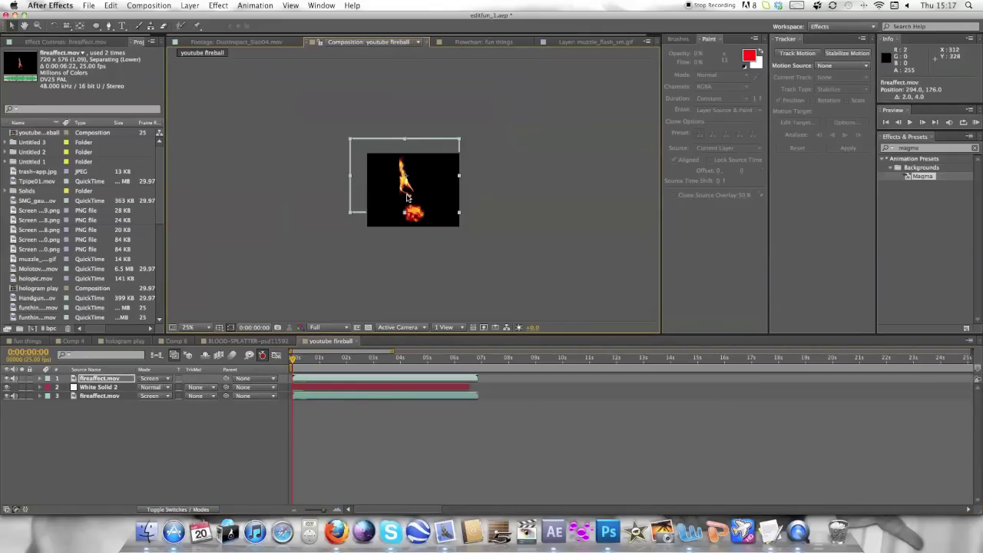
pyautogui.press('.')
pyautogui.moveTo(399, 163)
pyautogui.mouseDown()
pyautogui.moveTo(406, 201)
pyautogui.moveTo(397, 150)
pyautogui.mouseUp()
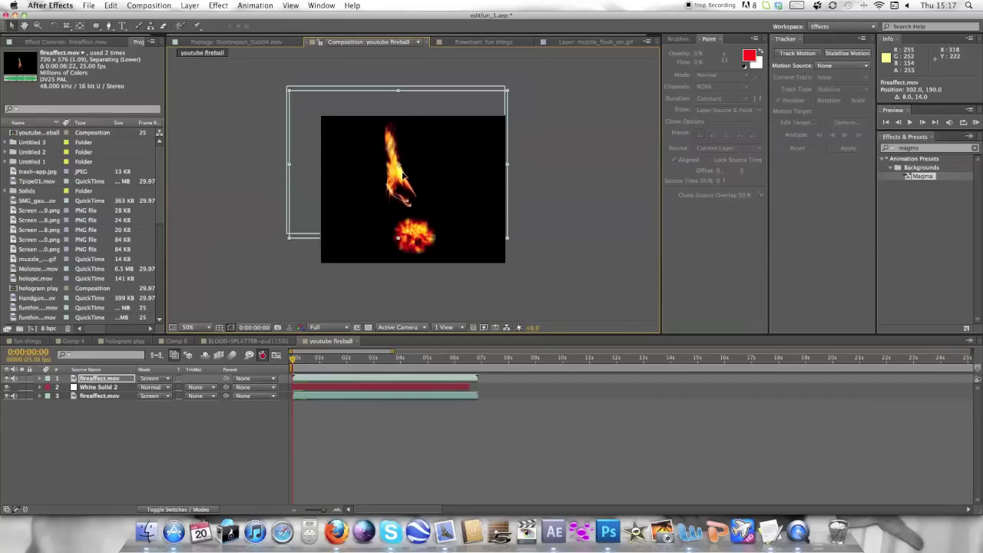
pyautogui.press('.')
pyautogui.press(',')
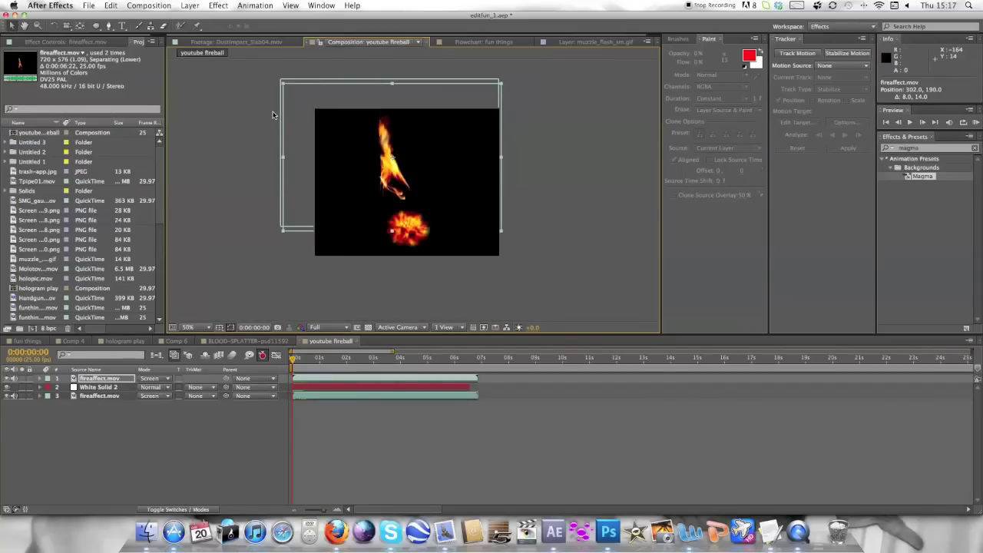
pyautogui.press('super+z')
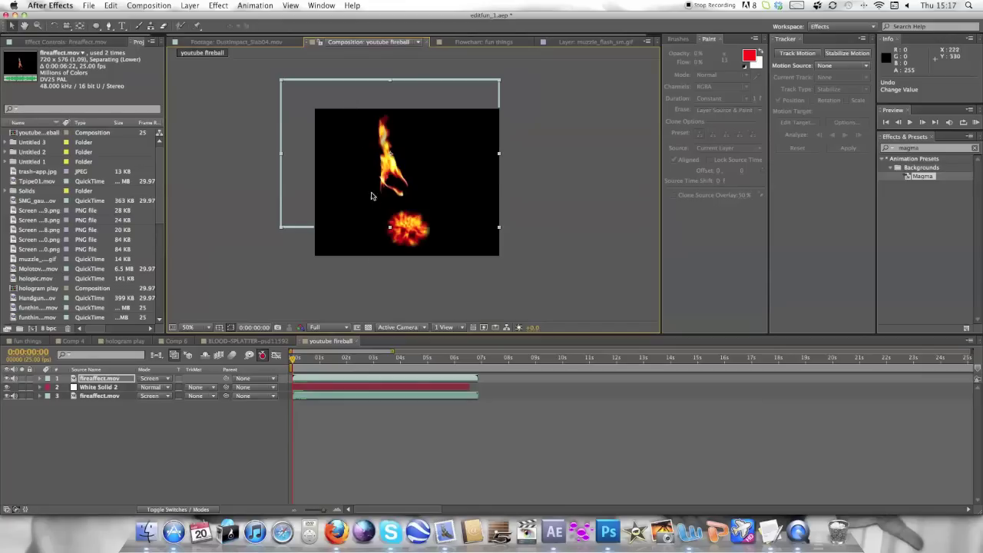
pyautogui.keyDown('super'); pyautogui.click(358, 396); pyautogui.keyUp('super')
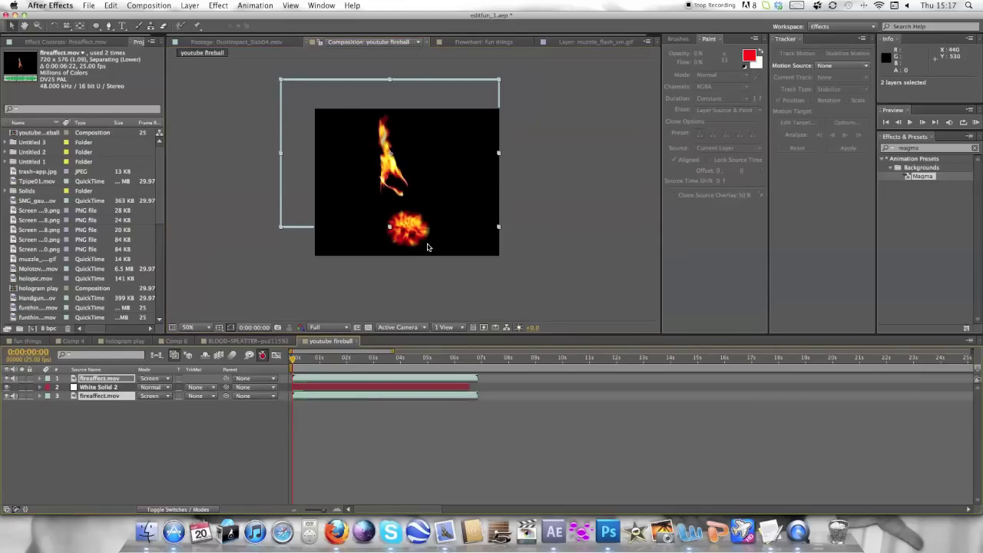
pyautogui.moveTo(392, 157); pyautogui.dragTo(402, 197)
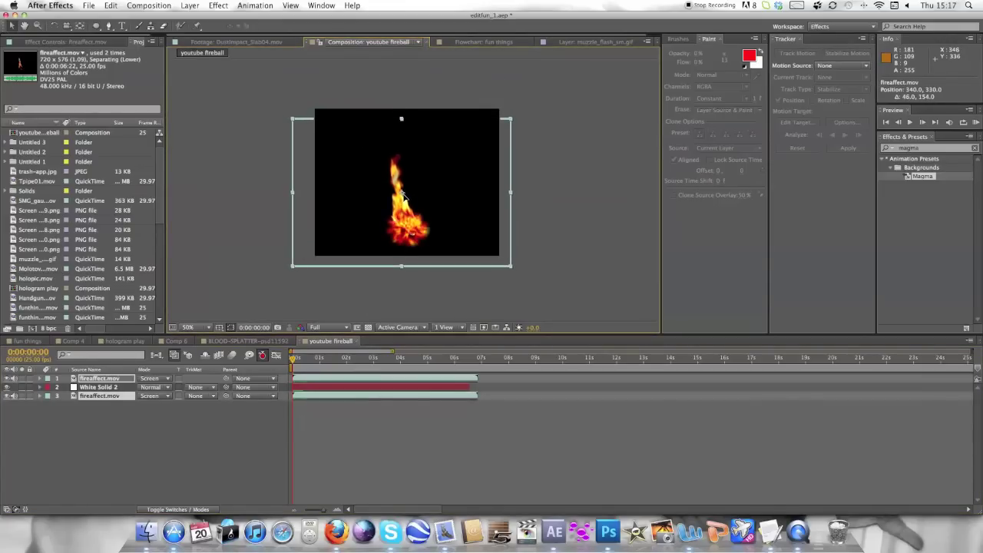
pyautogui.moveTo(294, 121); pyautogui.dragTo(402, 194)
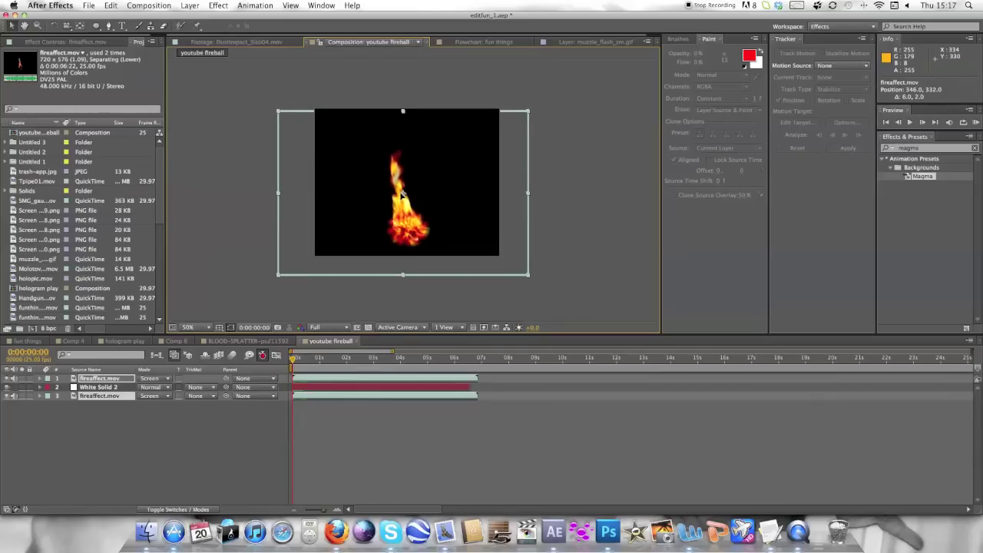
pyautogui.click(471, 298)
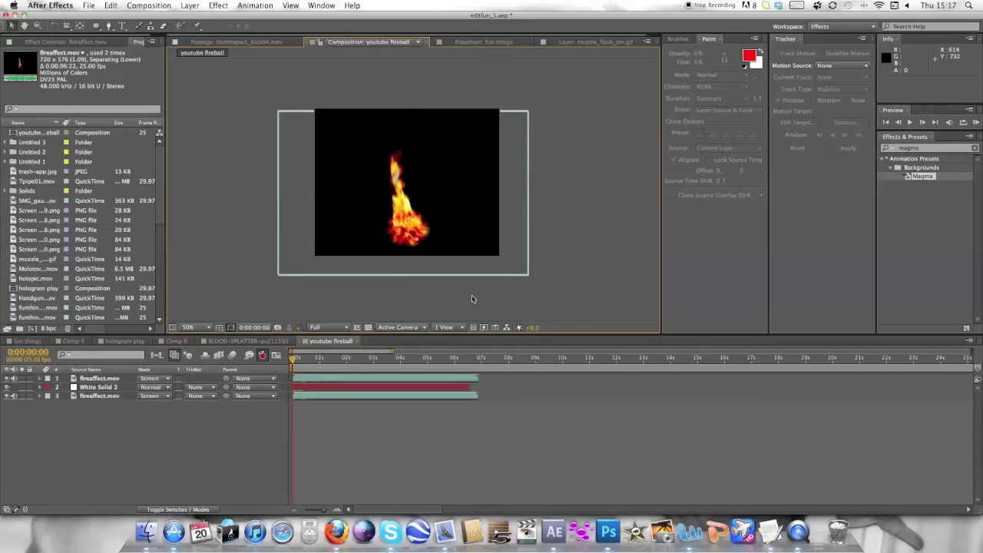
# - Stretch both fireaffect.mov layers to about 257% wide, nudge them lower, and replay from the start
pyautogui.press('space')
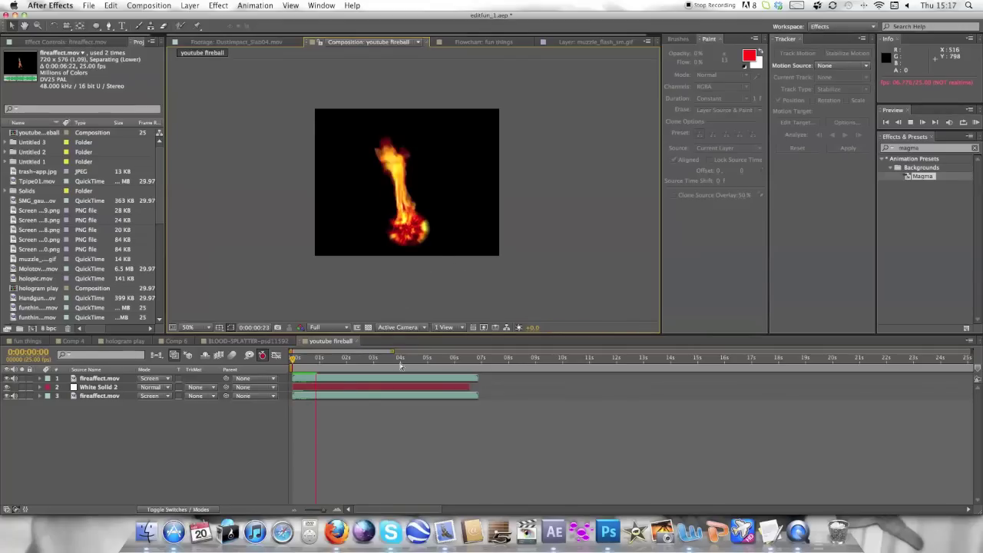
pyautogui.click(343, 393)
pyautogui.click(342, 377)
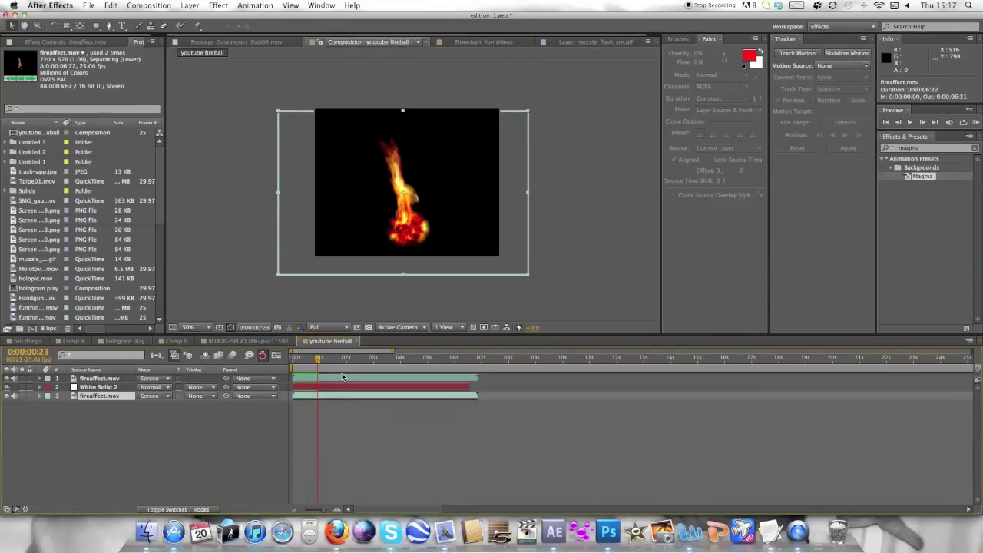
pyautogui.keyDown('super'); pyautogui.click(371, 378); pyautogui.keyUp('super')
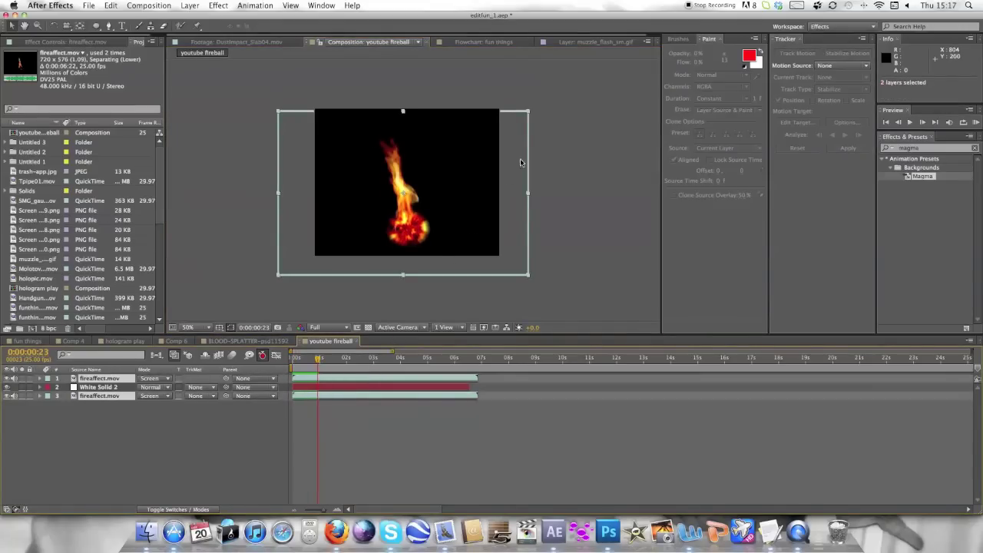
pyautogui.moveTo(529, 119); pyautogui.dragTo(581, 121)
pyautogui.moveTo(513, 172); pyautogui.dragTo(513, 176)
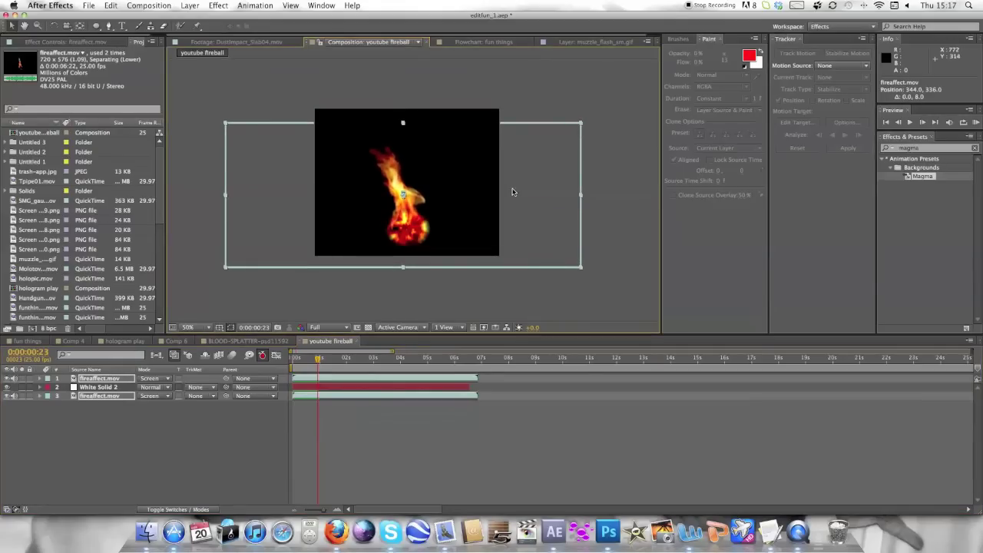
pyautogui.click(504, 295)
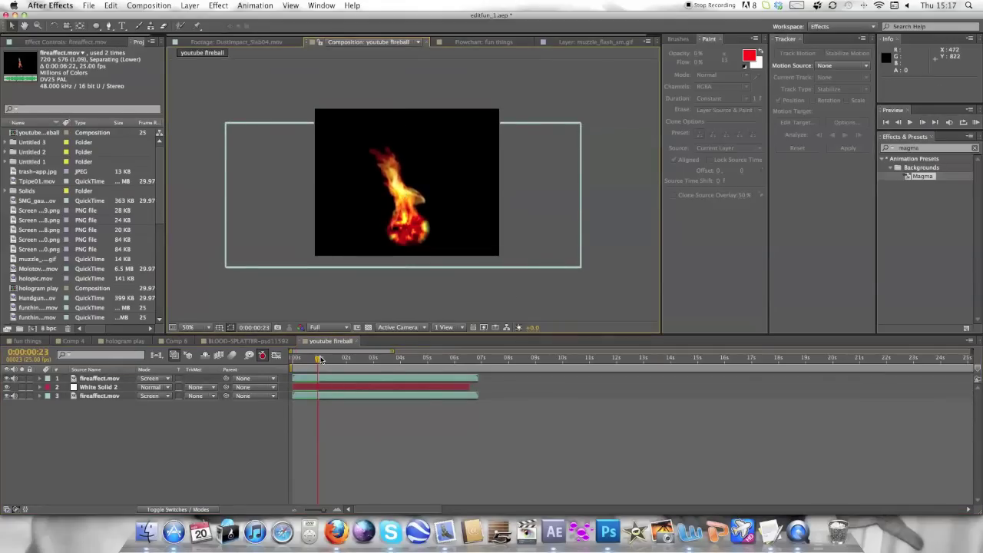
pyautogui.moveTo(319, 359); pyautogui.dragTo(292, 362)
pyautogui.press('space')
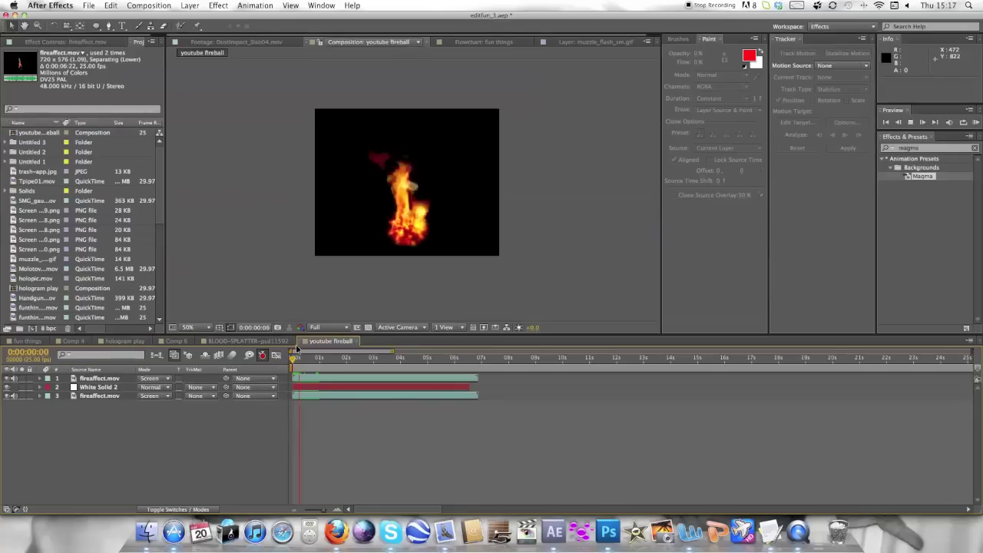